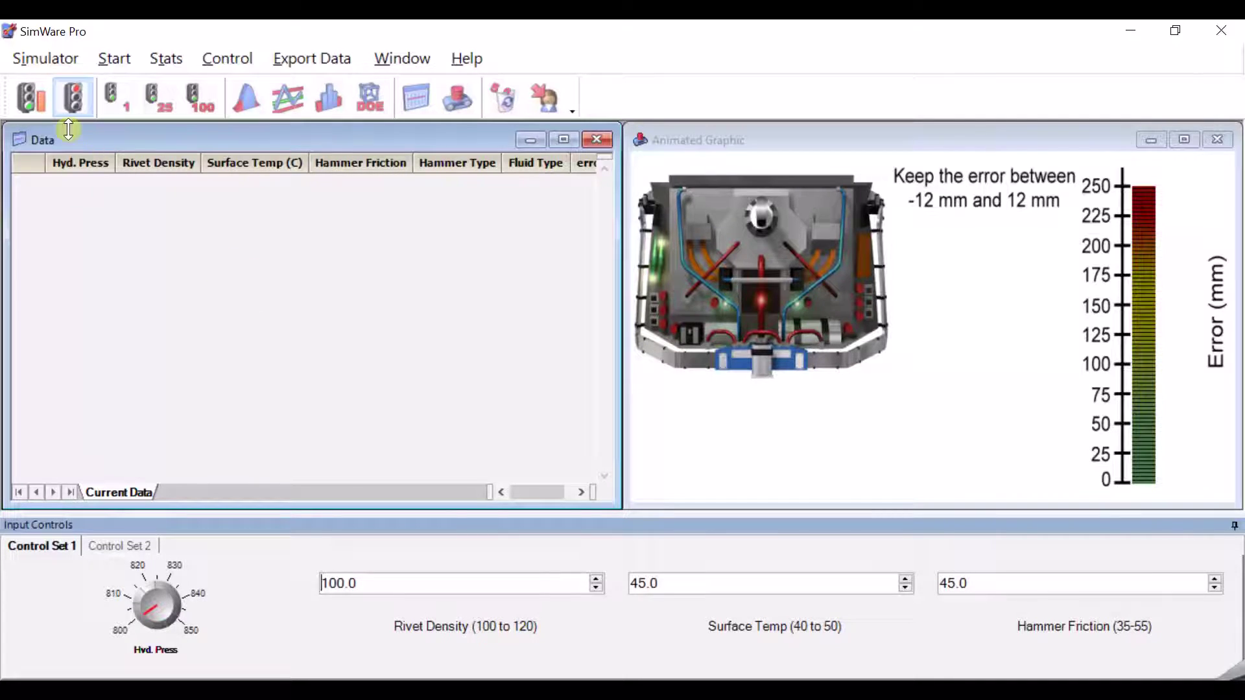
Step: Start the simulation running continuously and review the input factors in Control Set 1 and Control Set 2
left_click(26, 106)
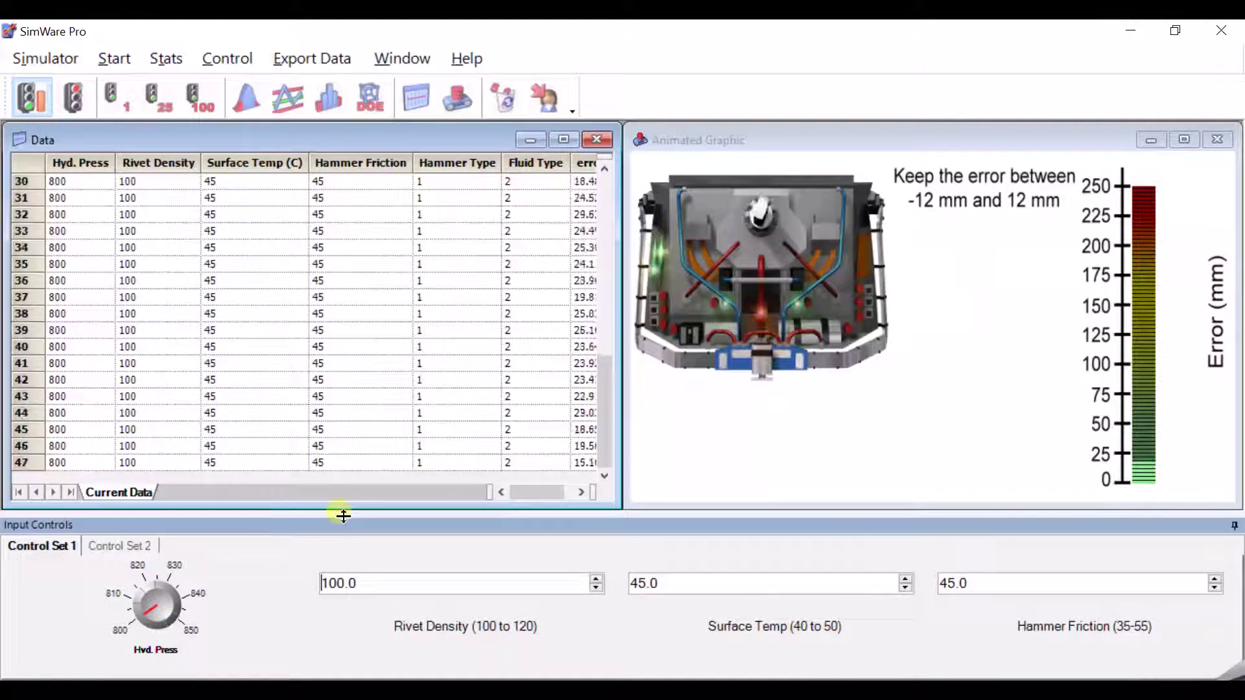
left_click(108, 546)
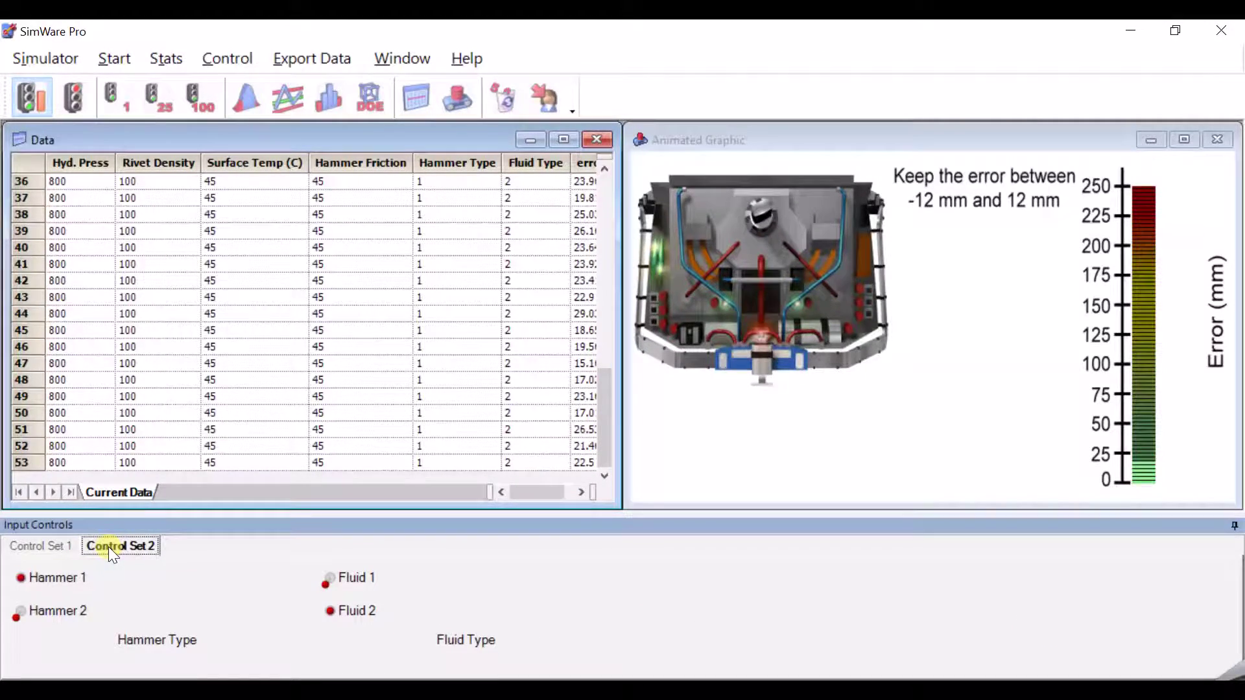
left_click(53, 543)
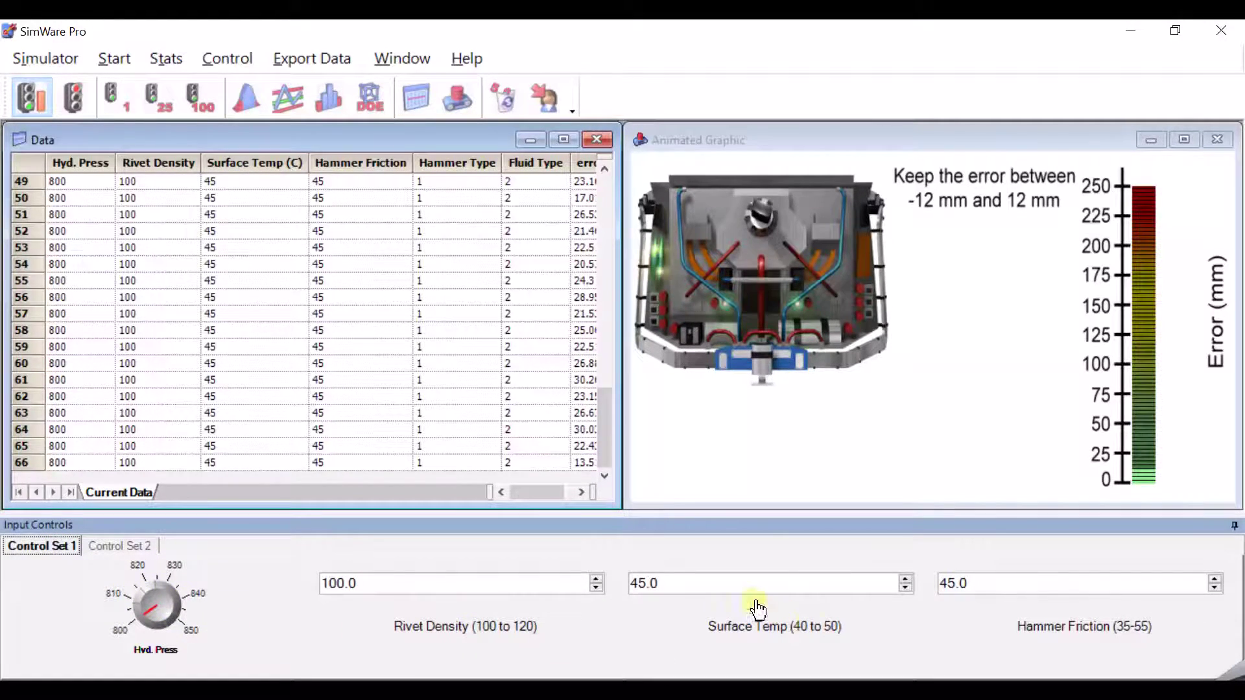
left_click(110, 546)
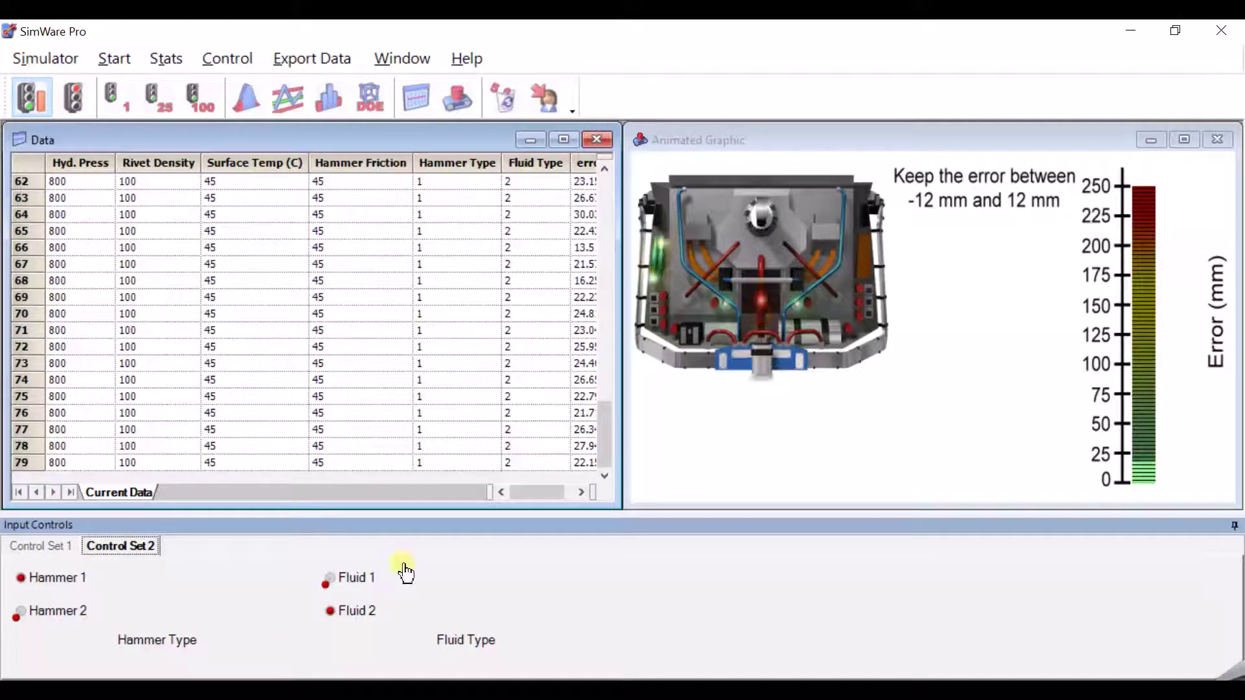
left_click(72, 548)
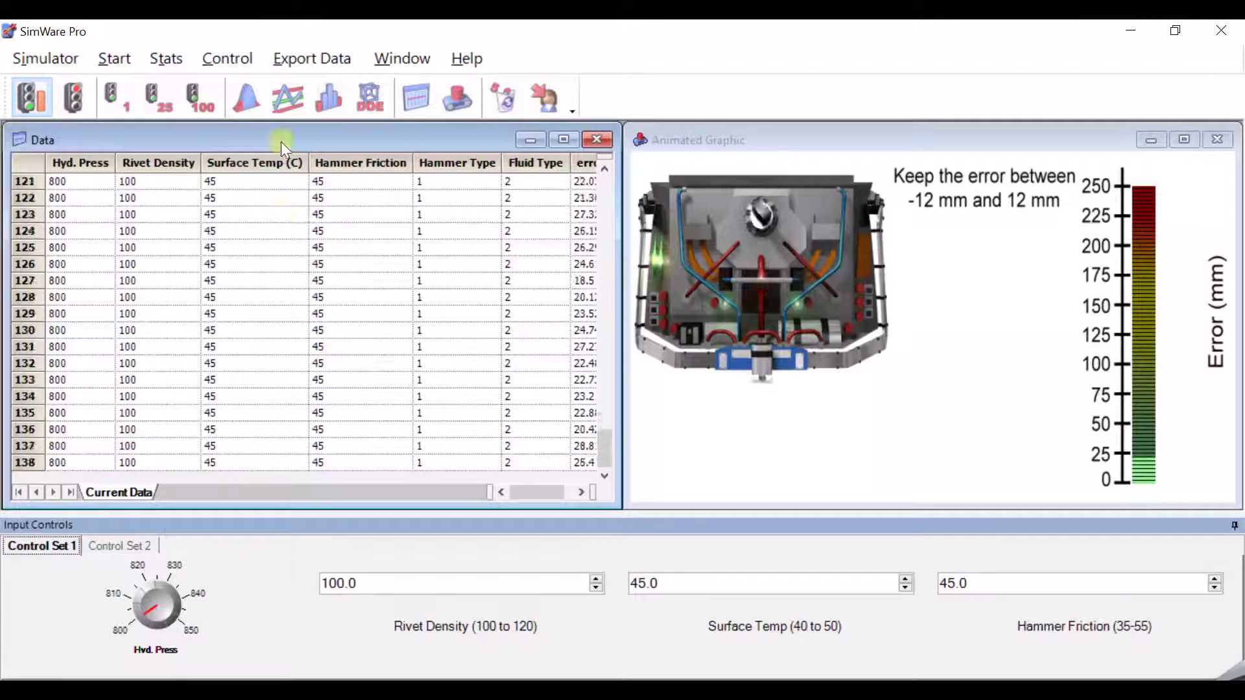
Step: Open the error control chart and test Surface Temp at 50.0, followed by 40.0
left_click(282, 107)
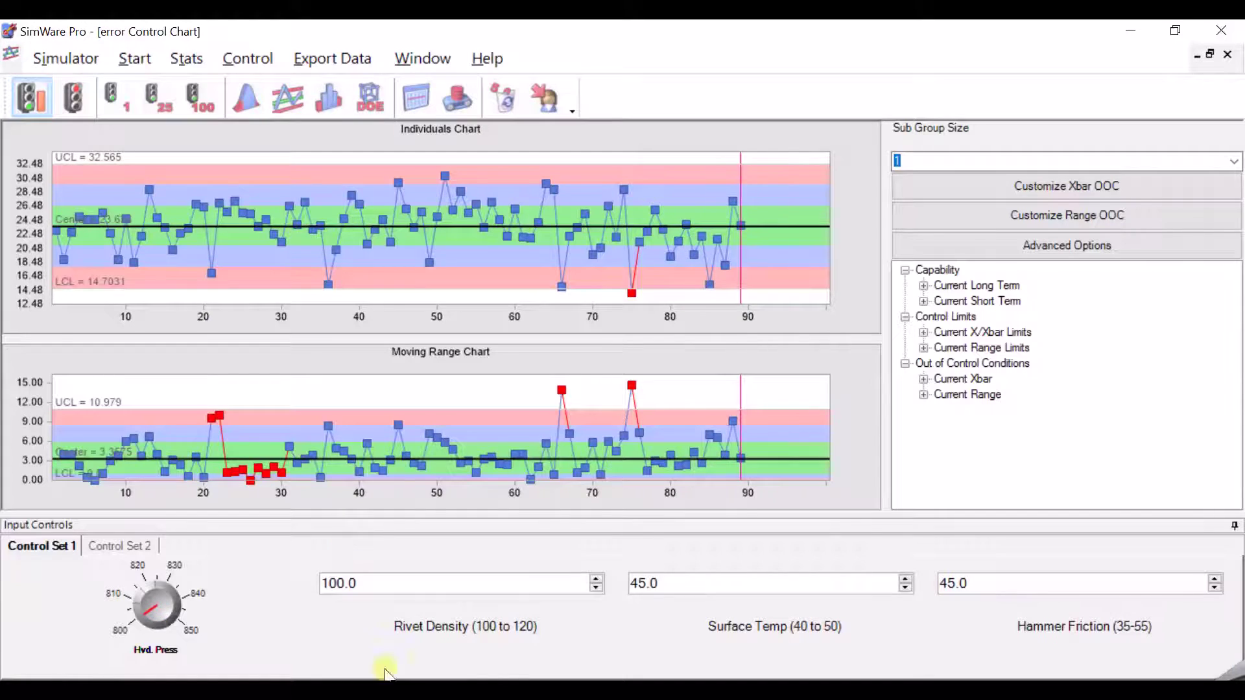
left_click(906, 579)
left_click_drag(906, 579, 907, 579)
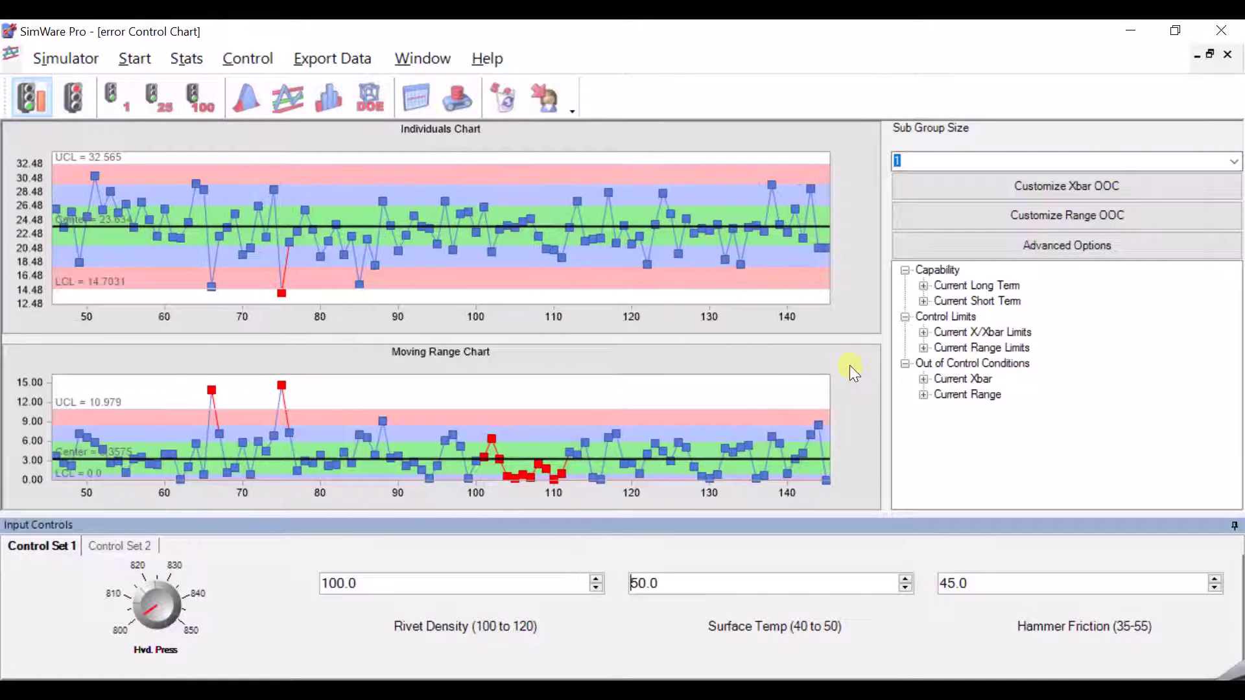
left_click(906, 589)
left_click_drag(906, 589, 906, 588)
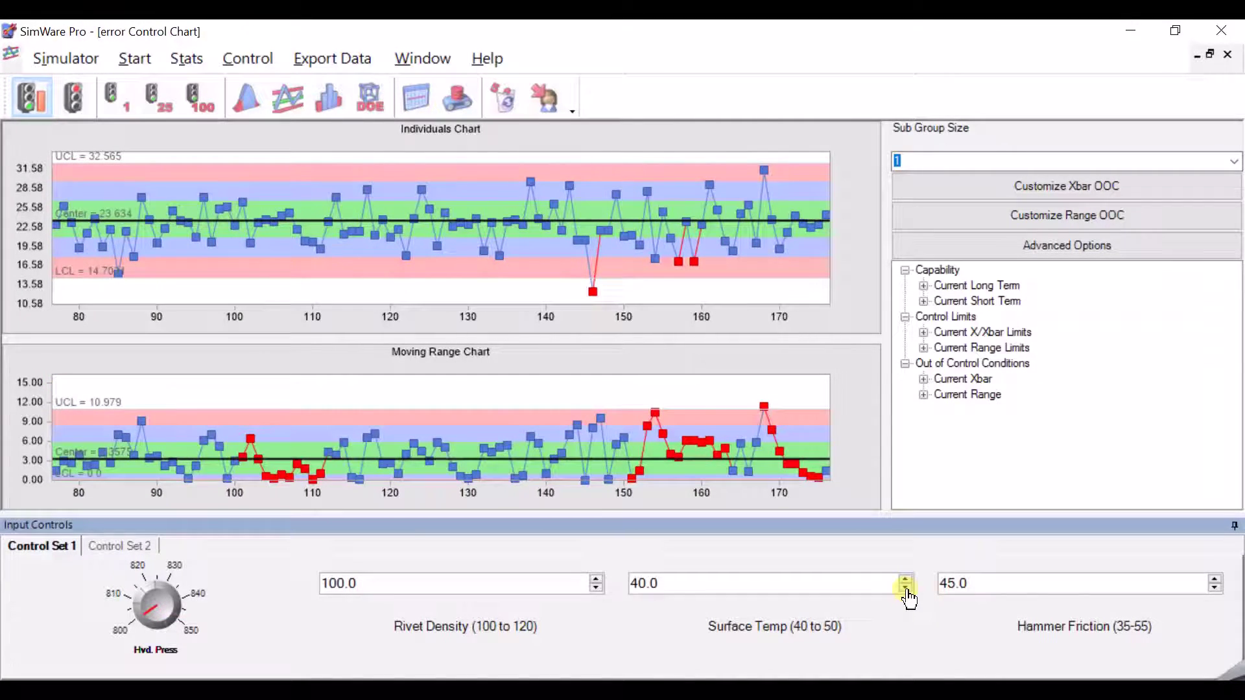
Step: Return Surface Temp to 45.0 while the simulation keeps running
left_click(905, 580)
left_click(905, 580)
left_click(905, 581)
left_click(906, 580)
left_click(905, 580)
left_click(905, 580)
left_click(906, 580)
left_click(905, 588)
left_click(905, 588)
left_click(906, 588)
left_click(907, 588)
left_click(906, 588)
left_click(906, 589)
left_click(907, 589)
left_click(909, 590)
left_click(908, 589)
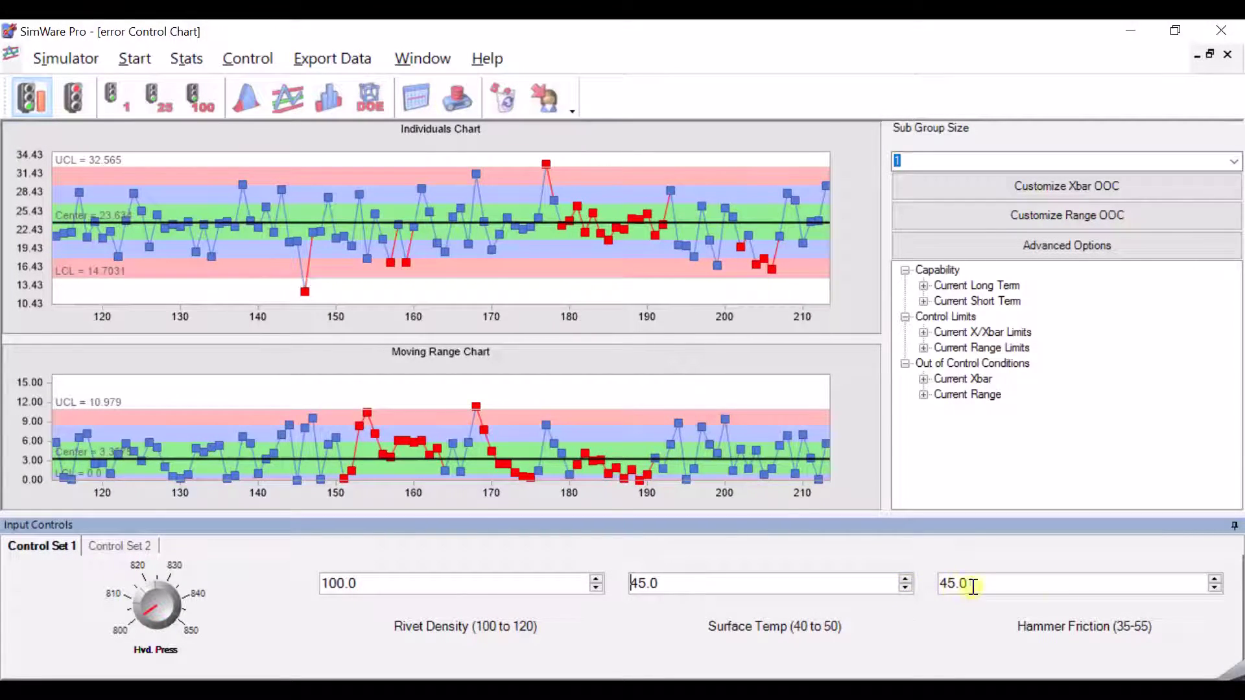
Step: Raise Hammer Friction to its upper limit of 55.0
left_click(1216, 579)
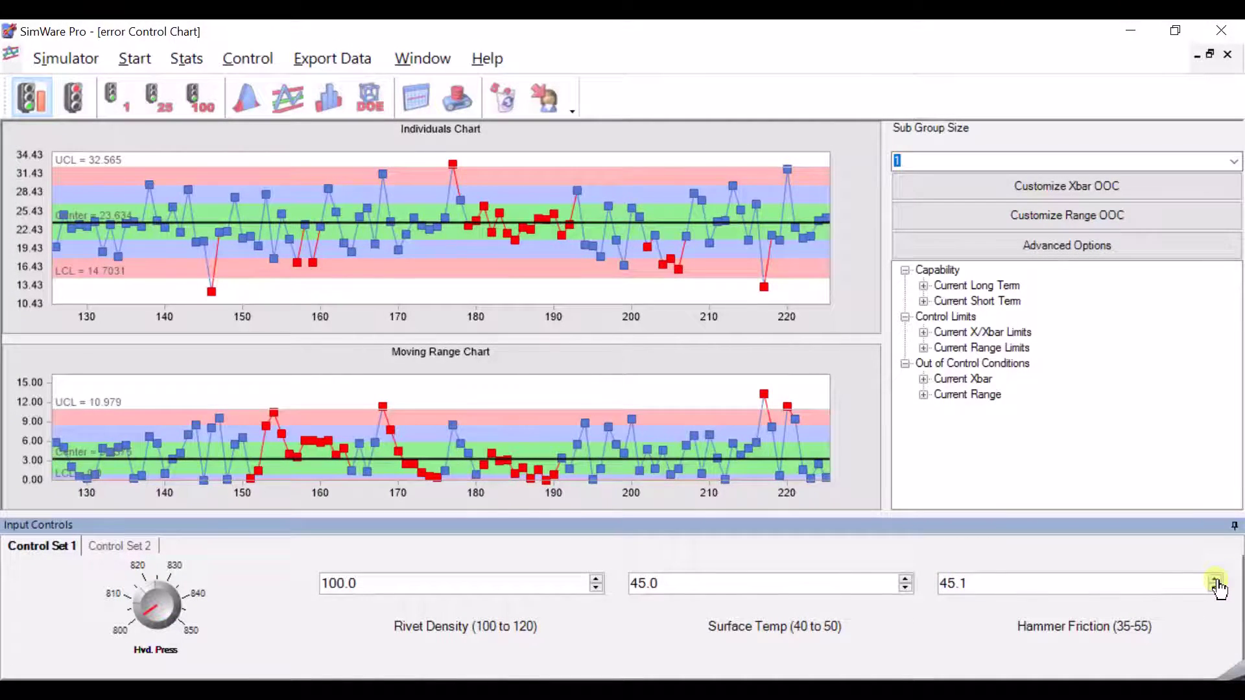
left_click(1216, 579)
left_click(1217, 579)
left_click(1216, 579)
left_click(1216, 579)
left_click(1217, 578)
left_click(1216, 578)
left_click_drag(1216, 578, 1216, 579)
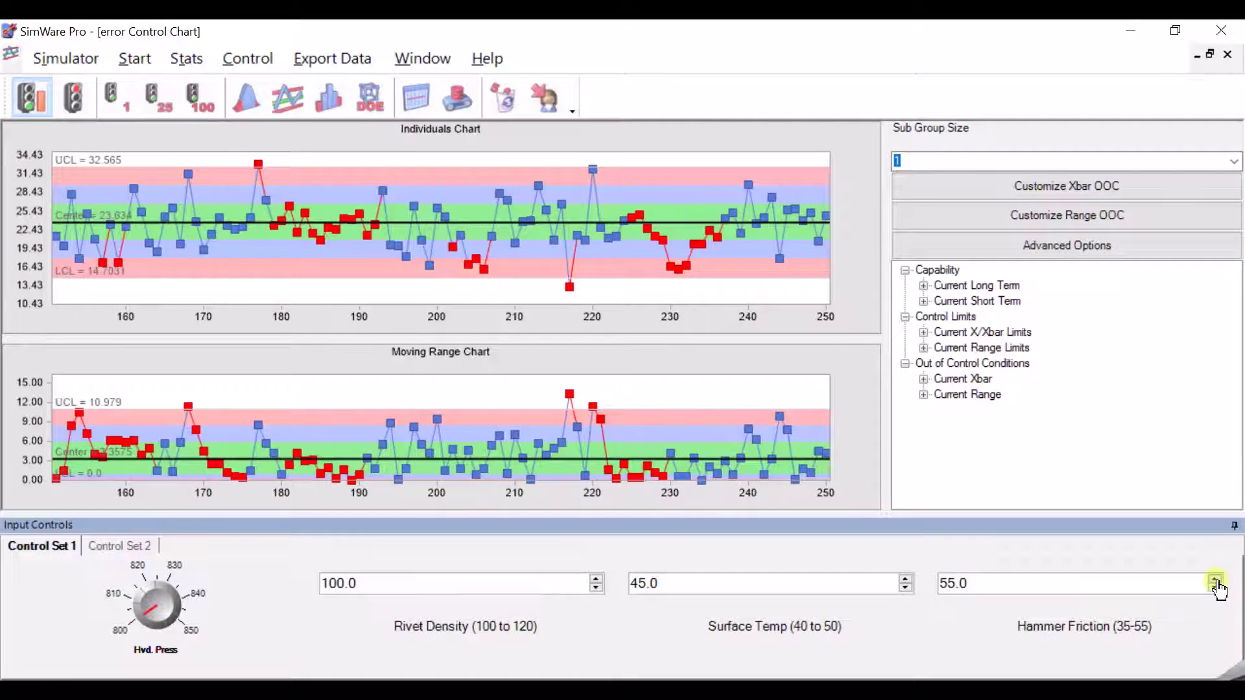
Step: Lower Hammer Friction to 35.0 and Surface Temp to 40.0 to test both low settings together
left_click_drag(1214, 588, 1215, 588)
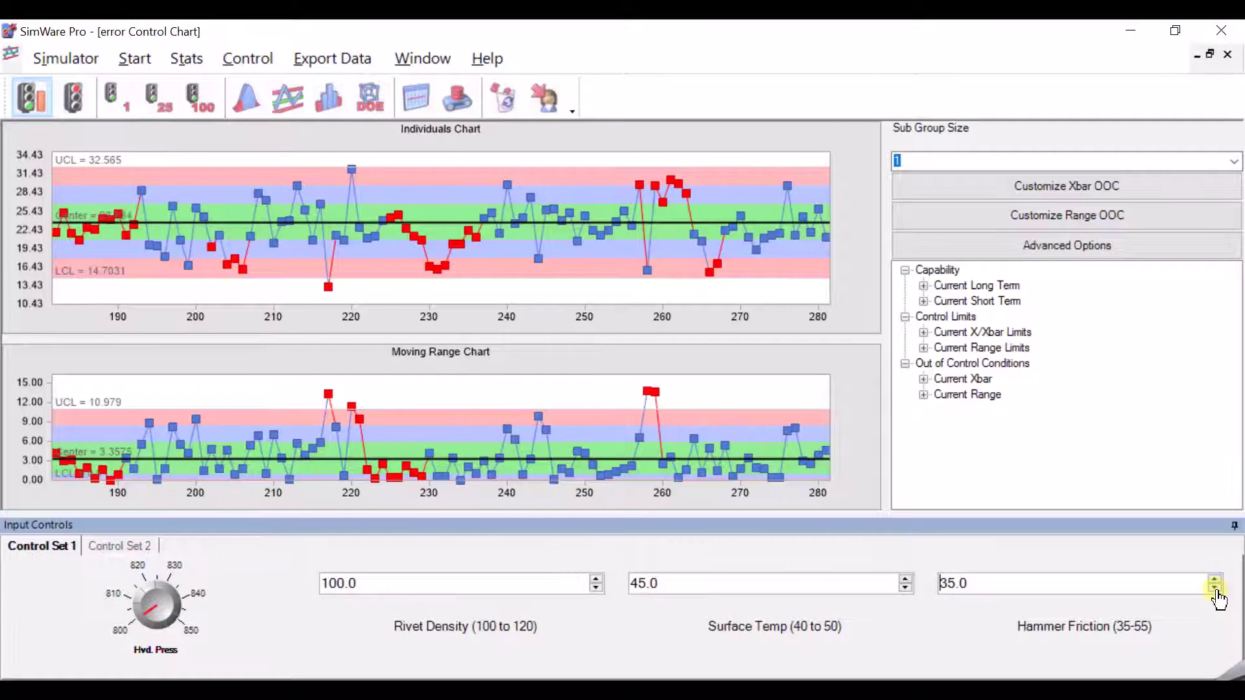
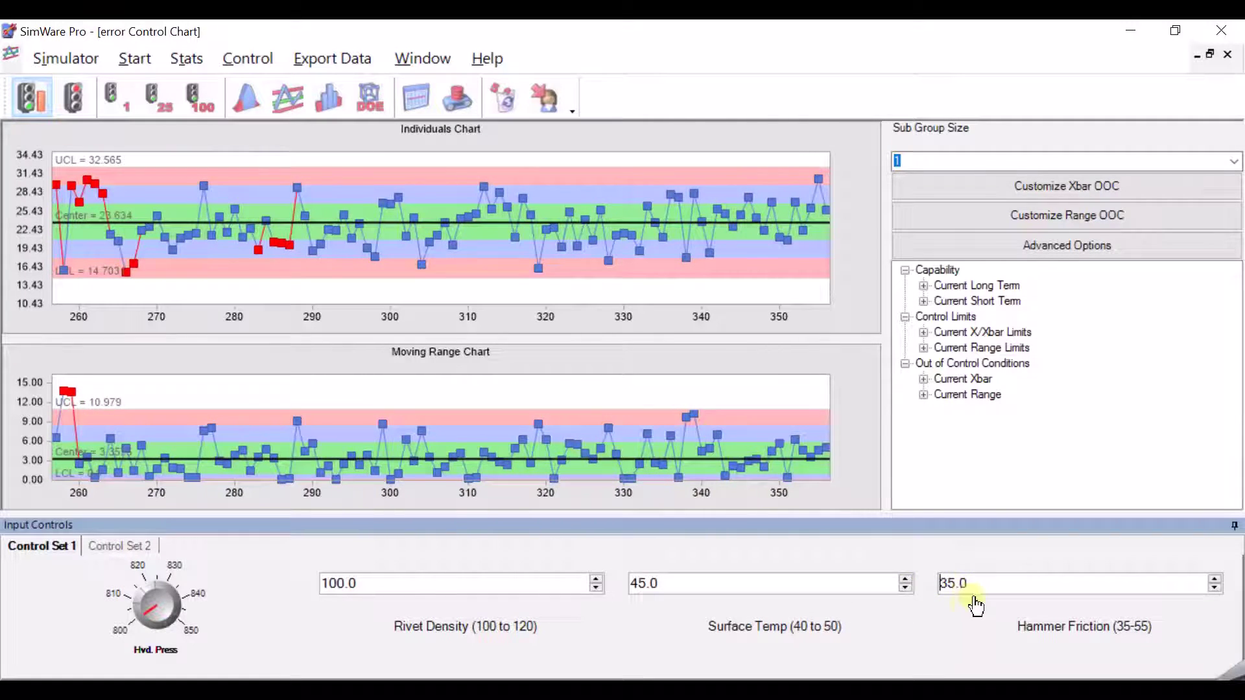
left_click(906, 588)
left_click(906, 588)
left_click(906, 588)
left_click_drag(907, 588, 907, 589)
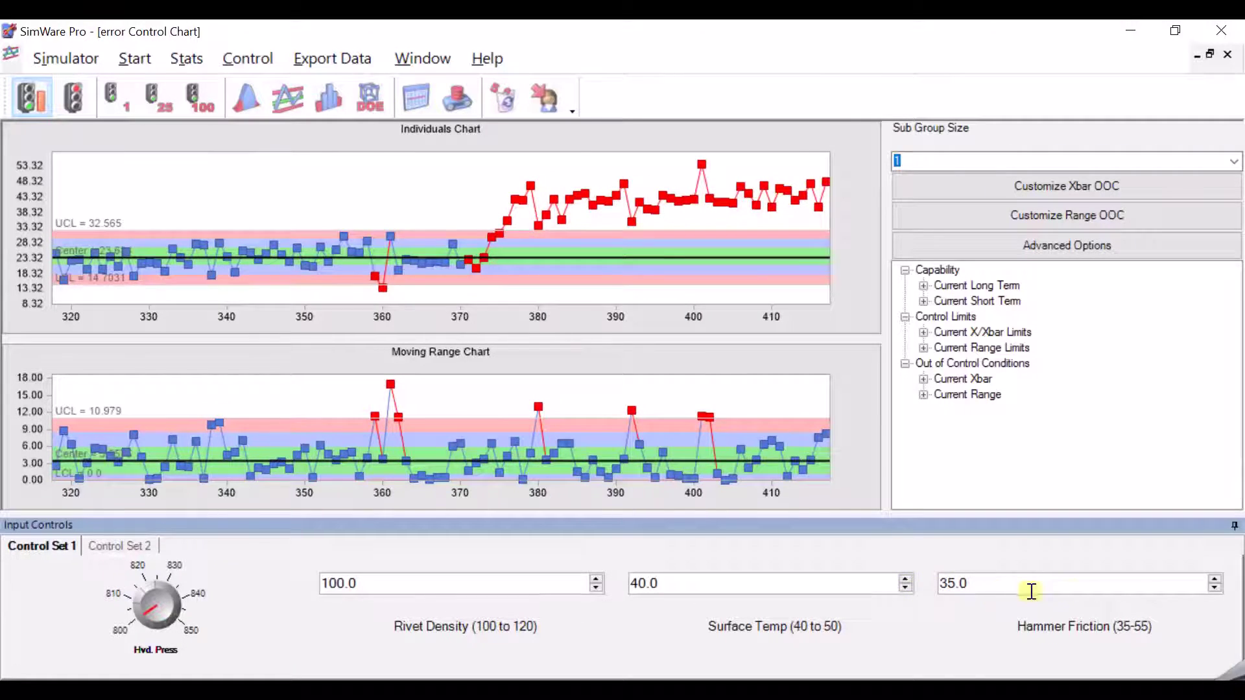
Step: Raise Hammer Friction to 55.0 with Surface Temp kept at 40.0, and run a batch of 100 simulated observations
left_click(1216, 581)
left_click(1216, 580)
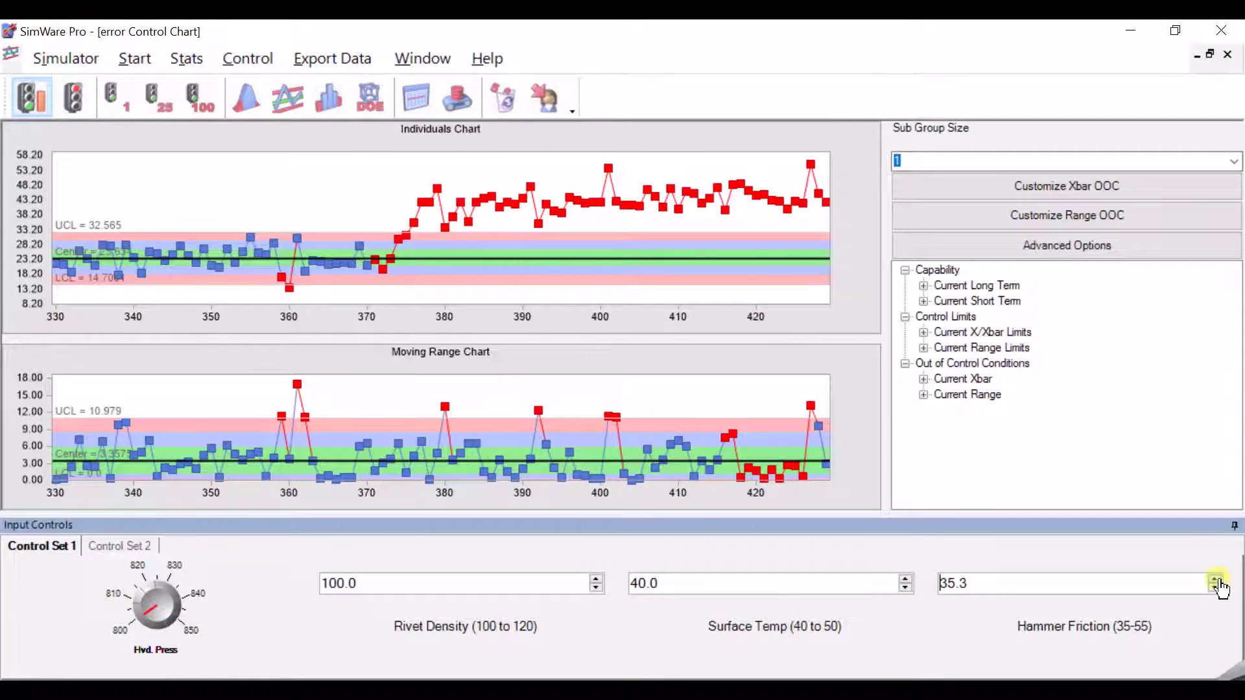
left_click_drag(1216, 580, 1216, 580)
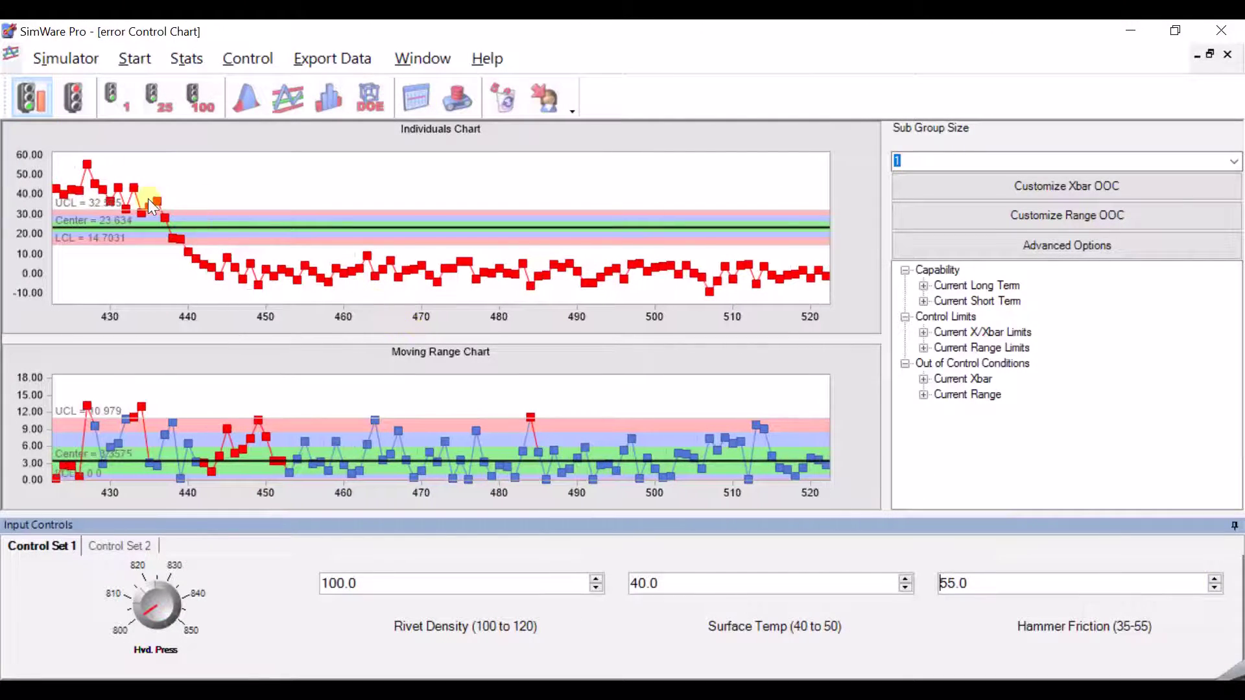
left_click(196, 100)
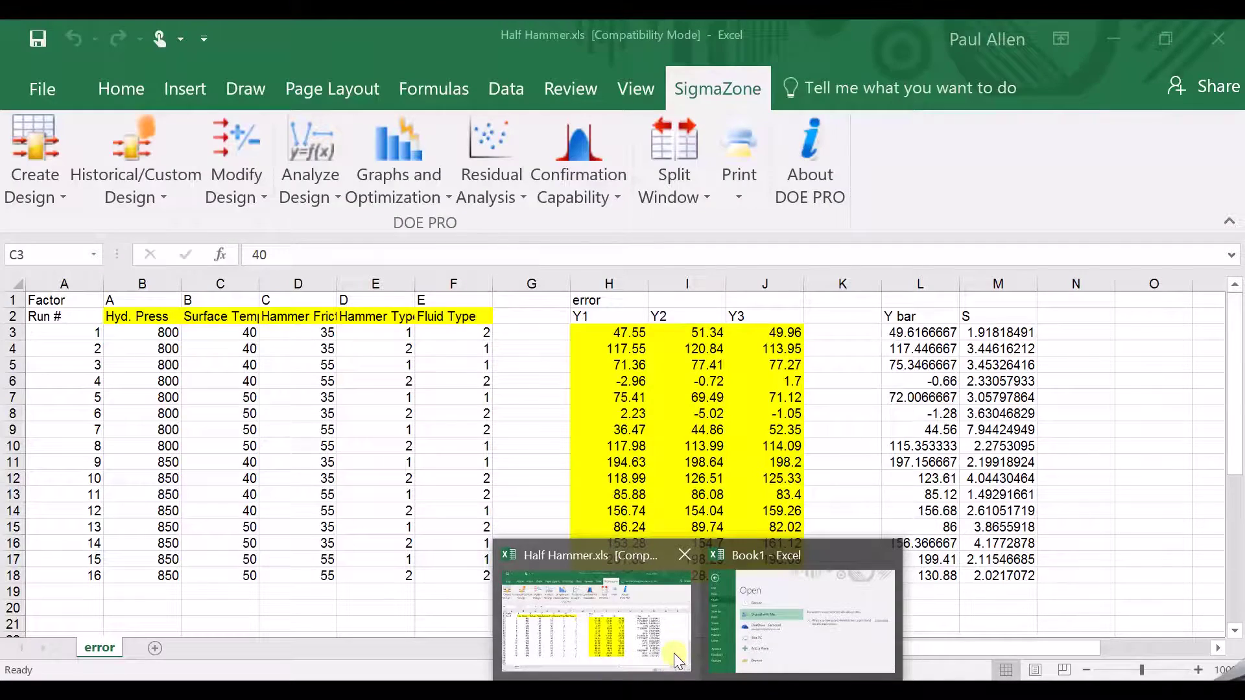
Step: Switch to Half Hammer.xls in Excel and view the 2-level, 5-factor 16 Run Half Factorial option without creating a new design
left_click(674, 652)
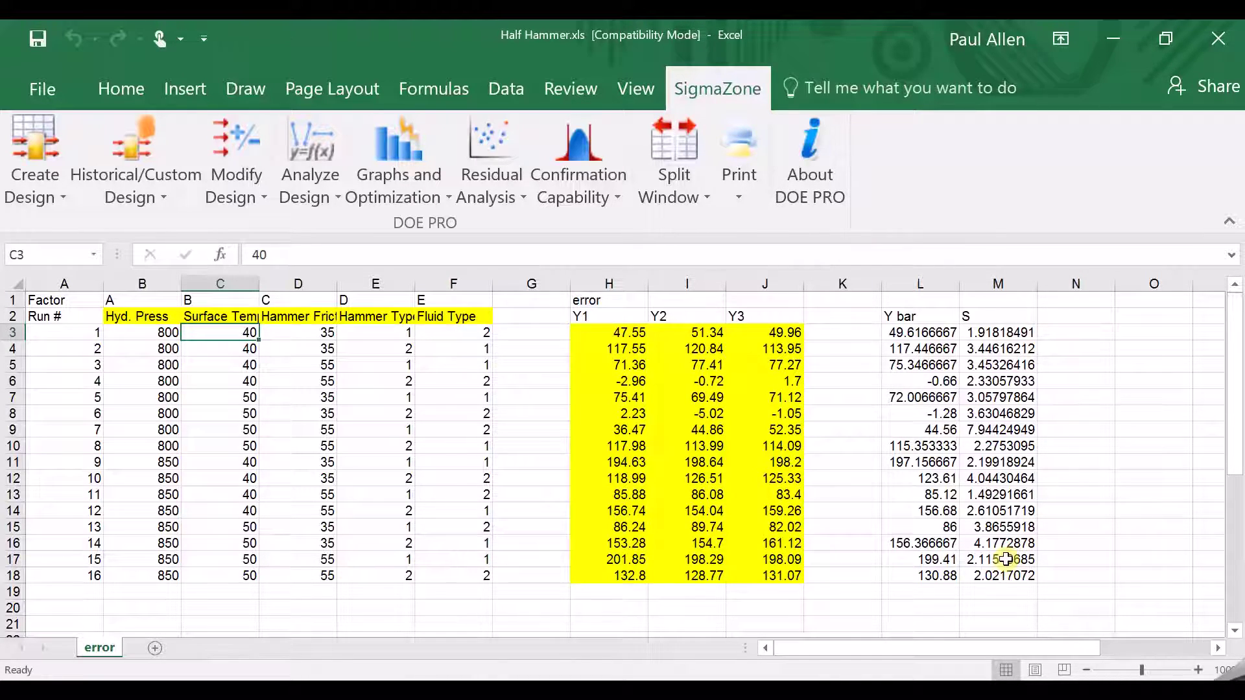
left_click(39, 203)
left_click(69, 229)
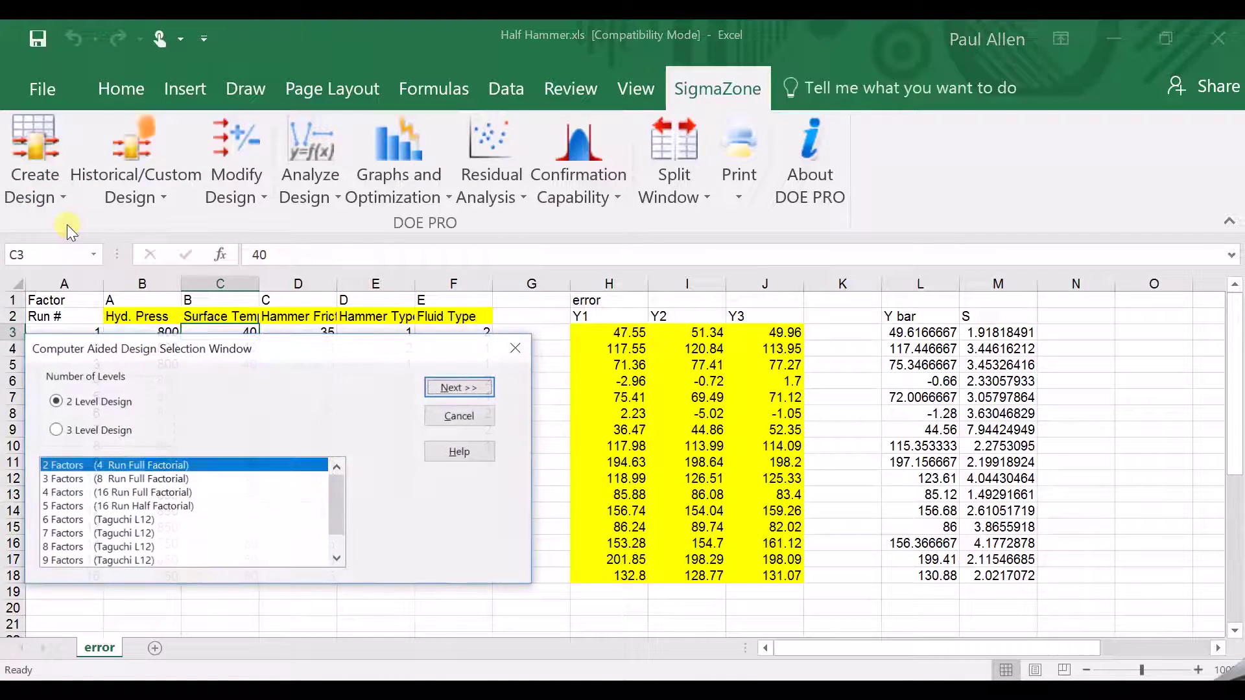
left_click(128, 507)
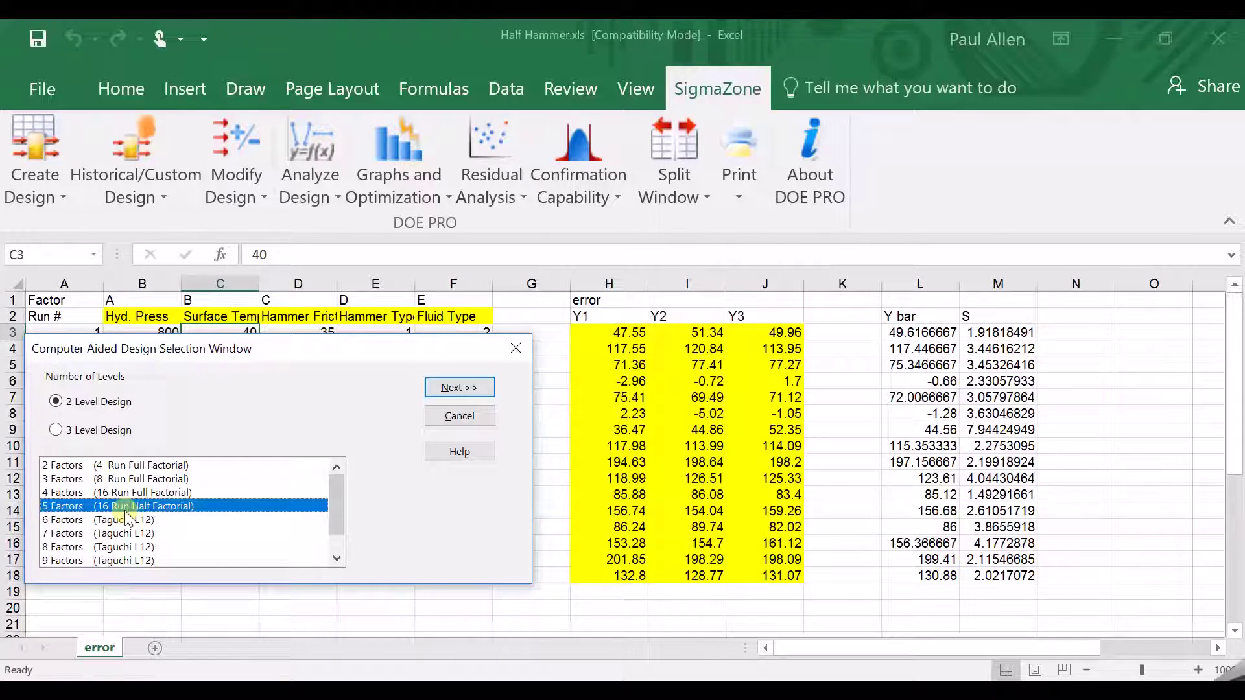
left_click(434, 418)
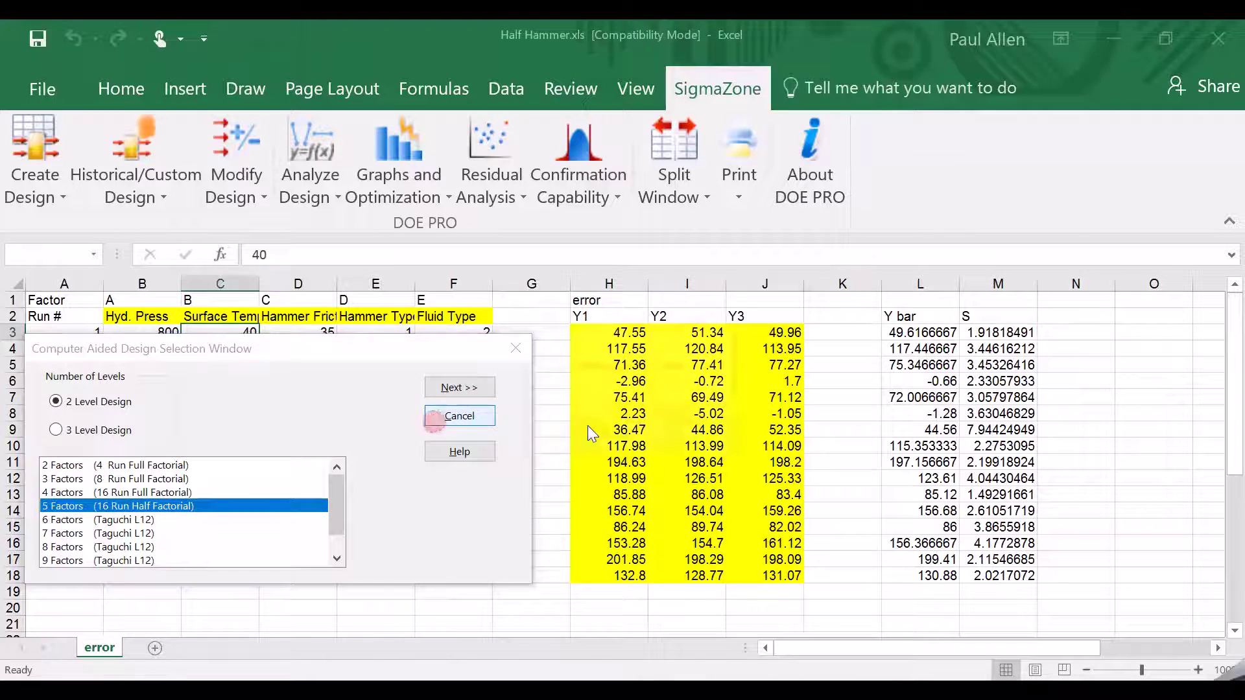
left_click(587, 425)
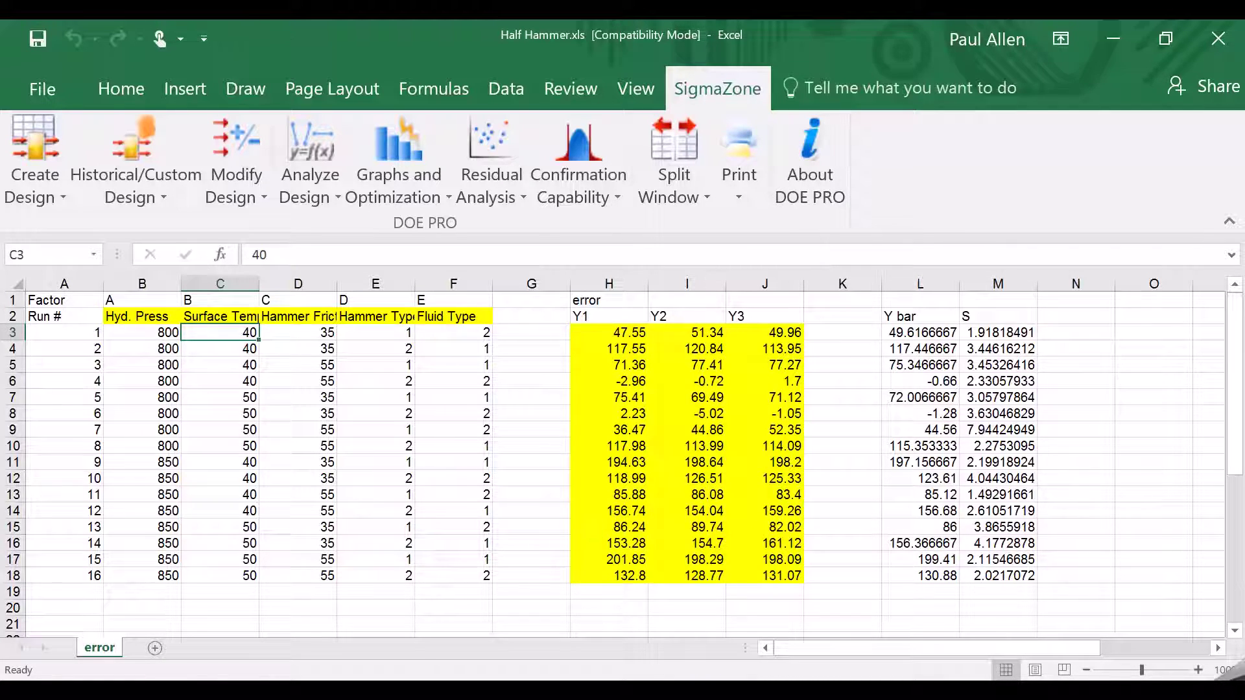
Step: Go back to the Half Hammer.xls design in Excel and run a Multiple Response Regression on its error data
key("alt+Tab")
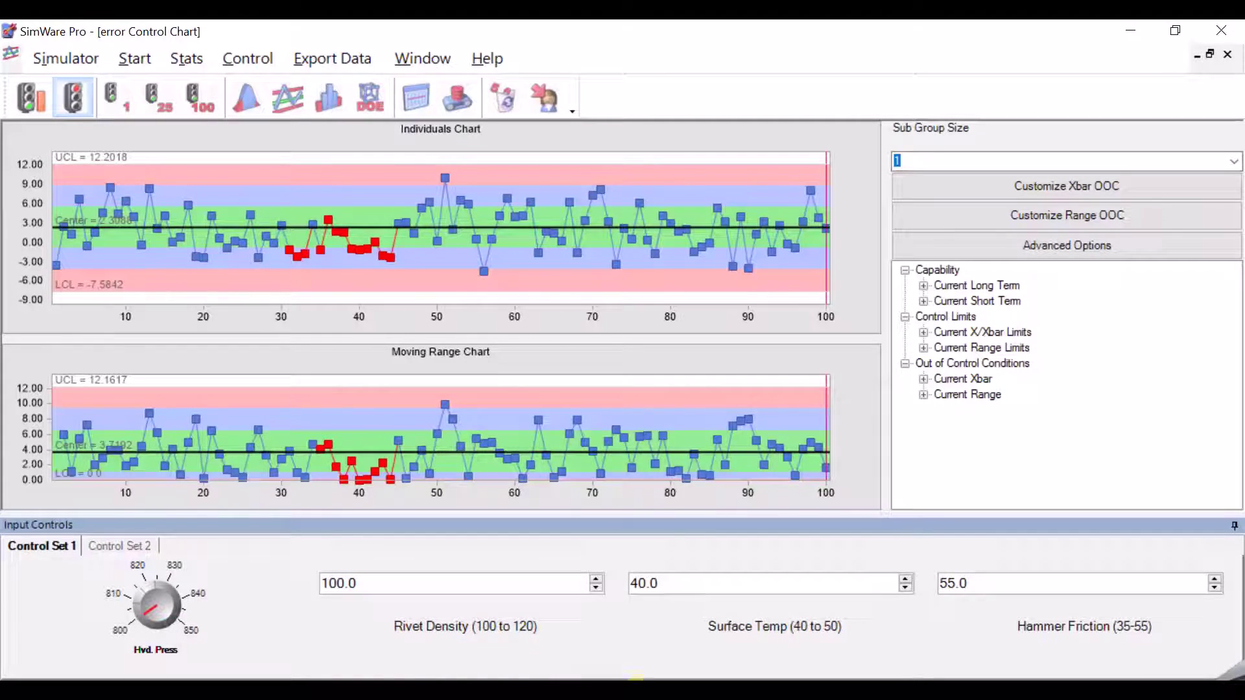
left_click(696, 690)
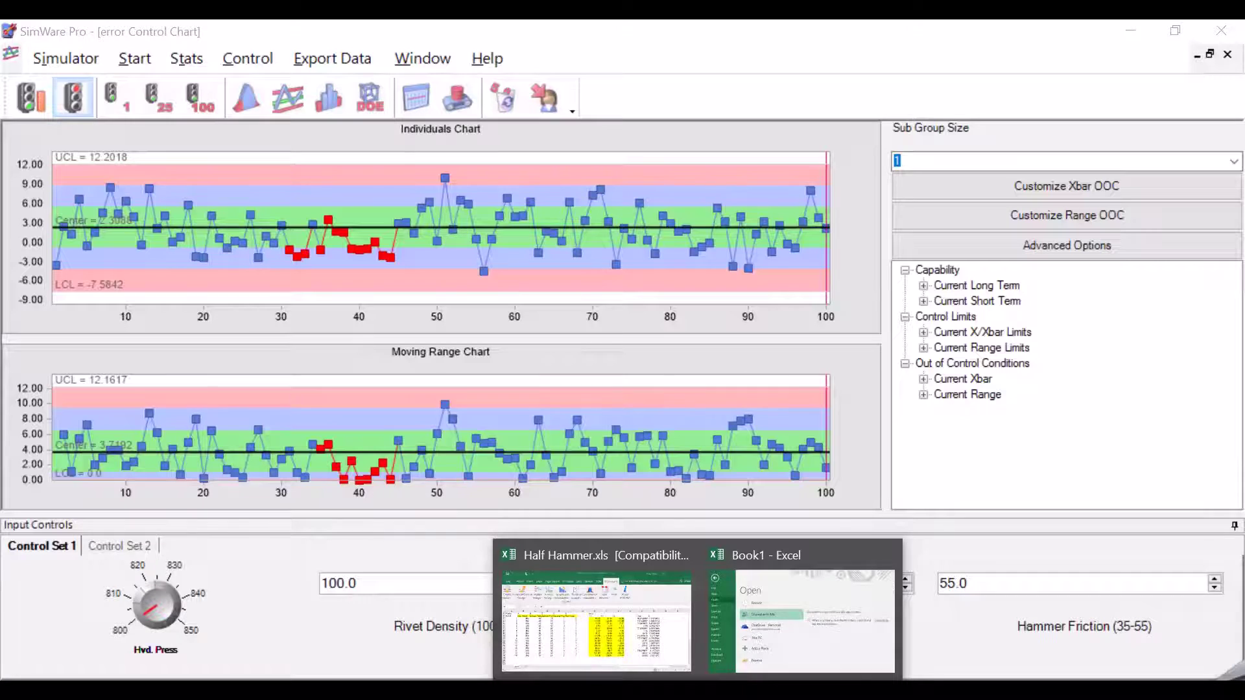
left_click(668, 655)
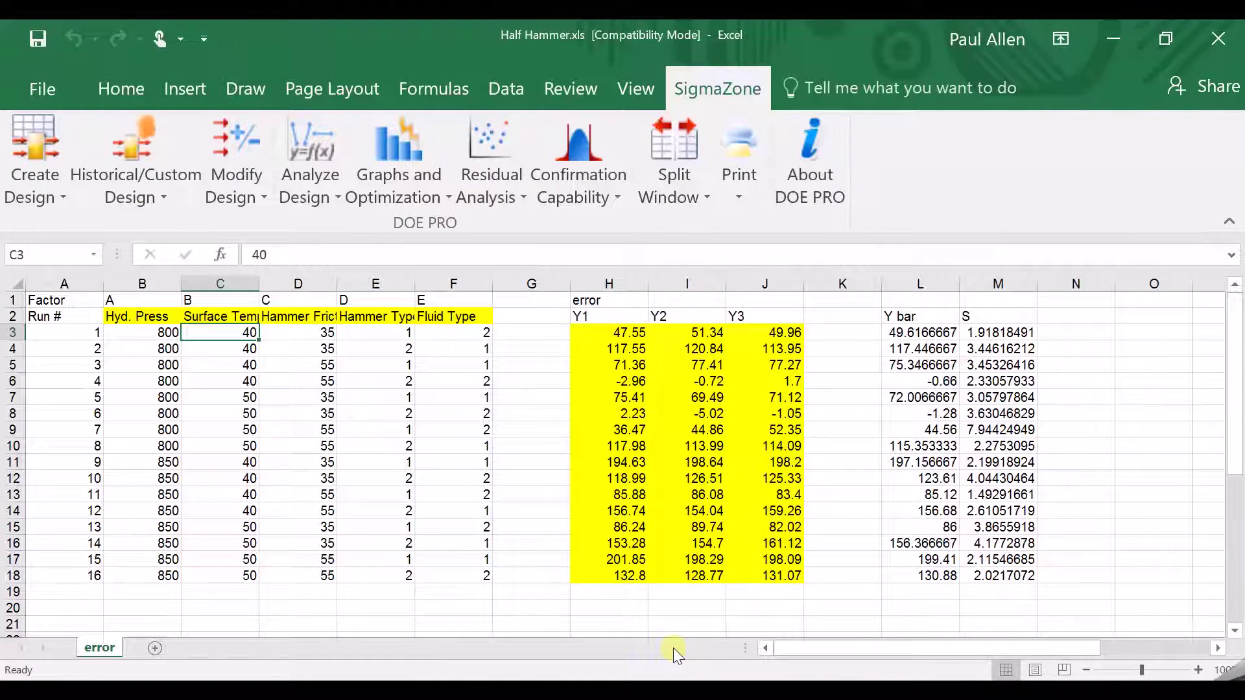
left_click(307, 204)
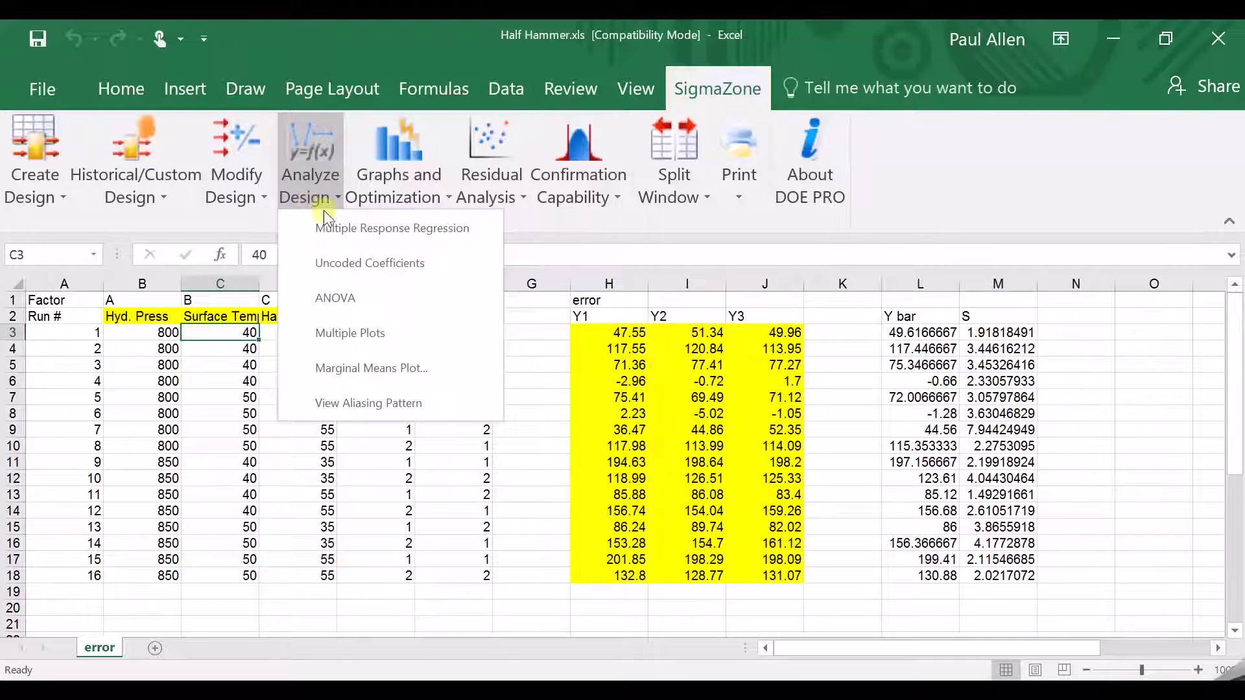
left_click(349, 227)
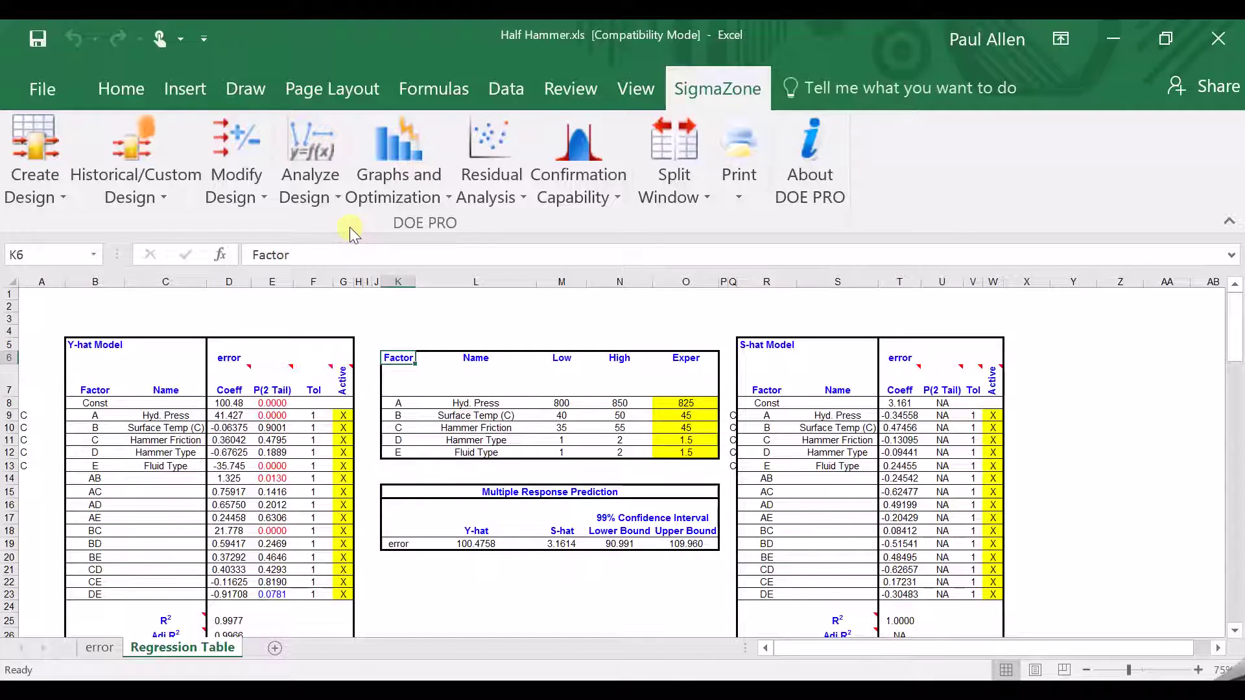
Step: Examine the Y-hat model's coefficients and P values for Surface Temp, Hammer Friction and their BC interaction
left_click_drag(123, 350, 344, 602)
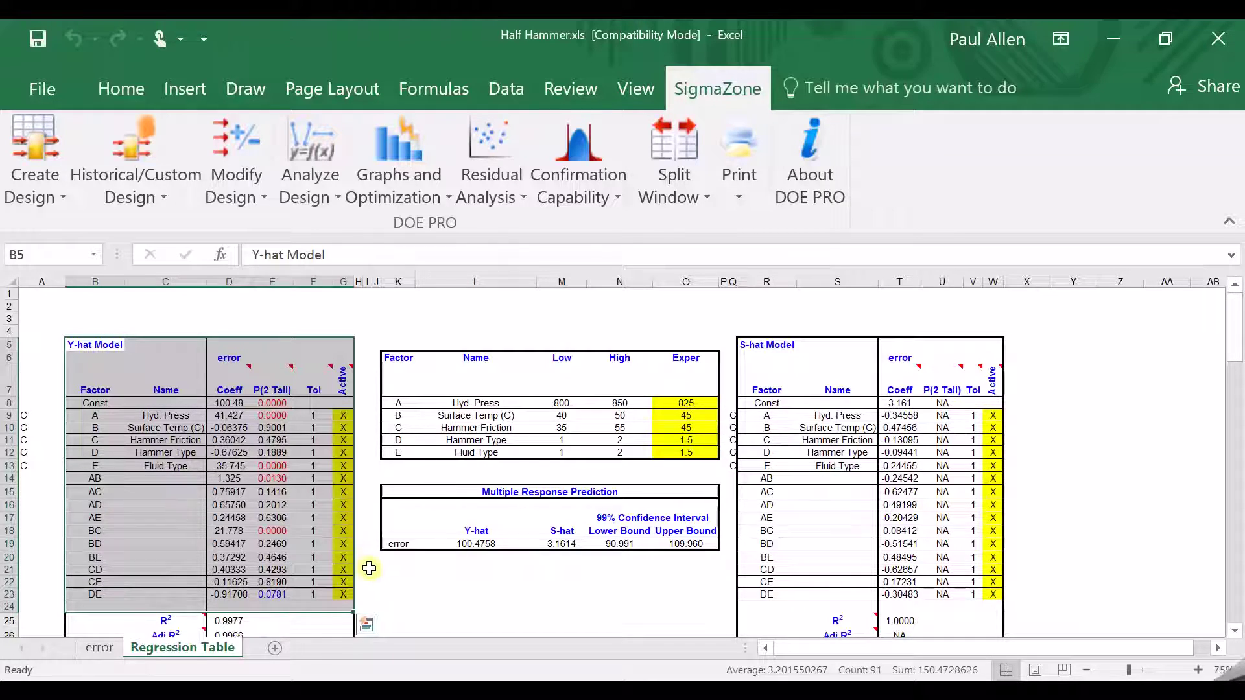
left_click(175, 440)
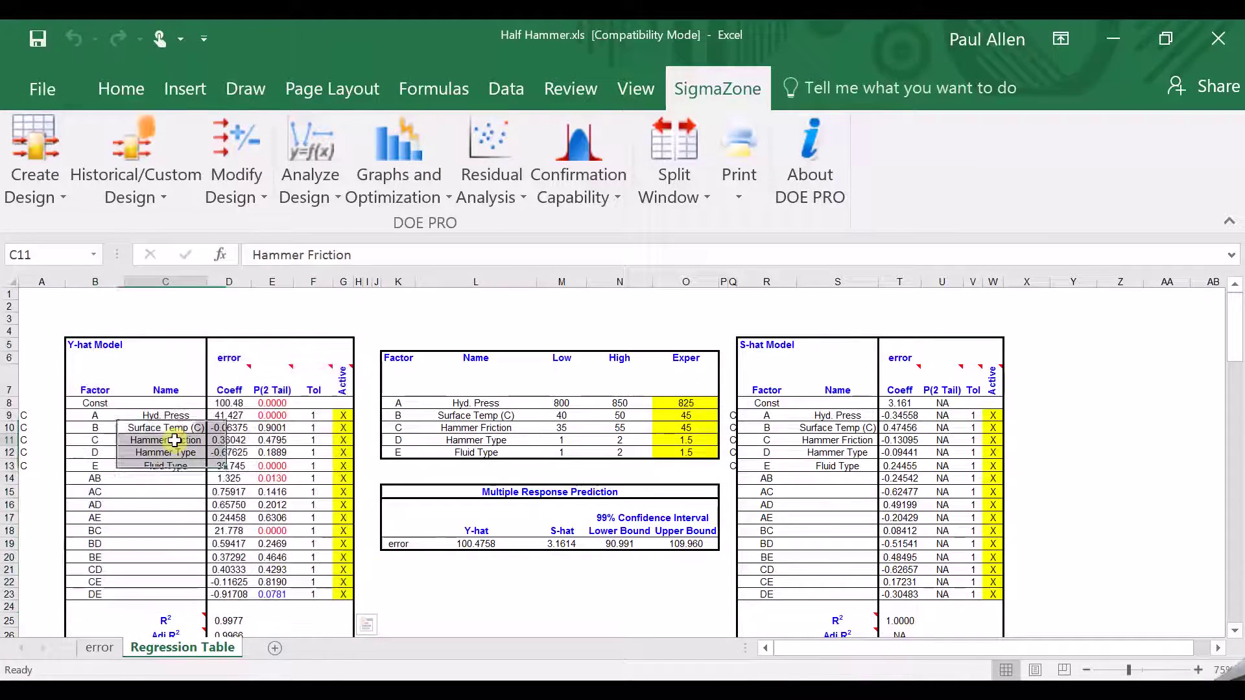
left_click(169, 429)
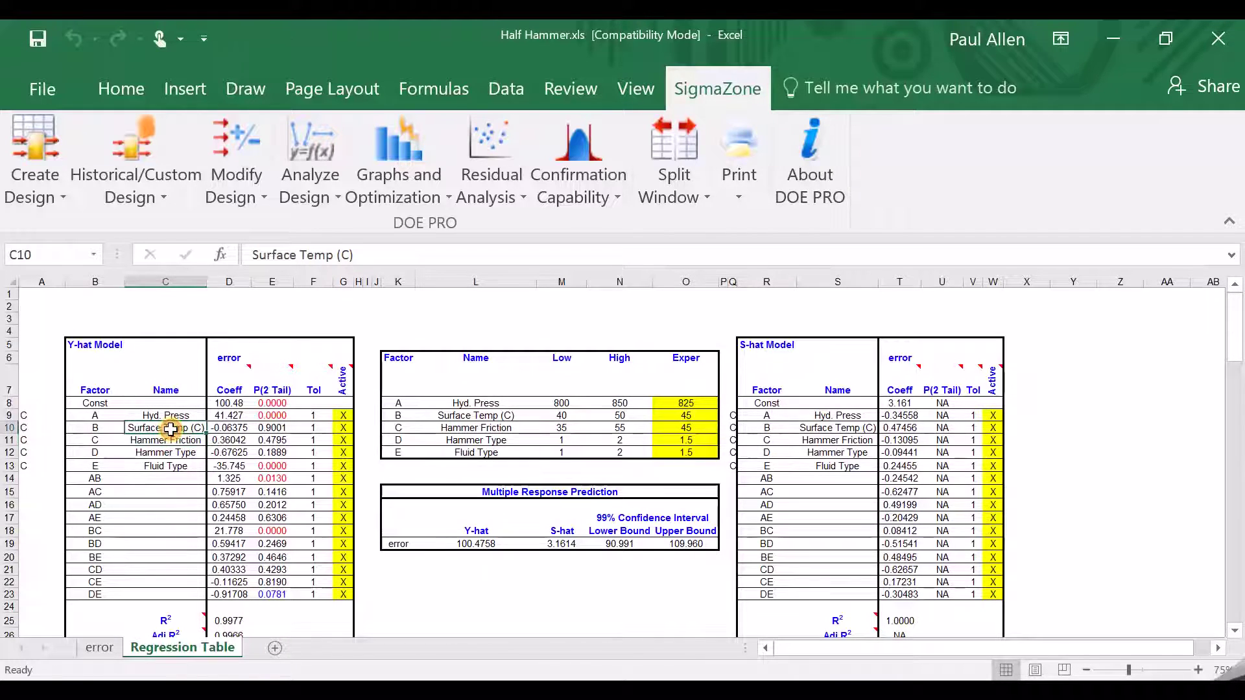
left_click(177, 442)
left_click(173, 429)
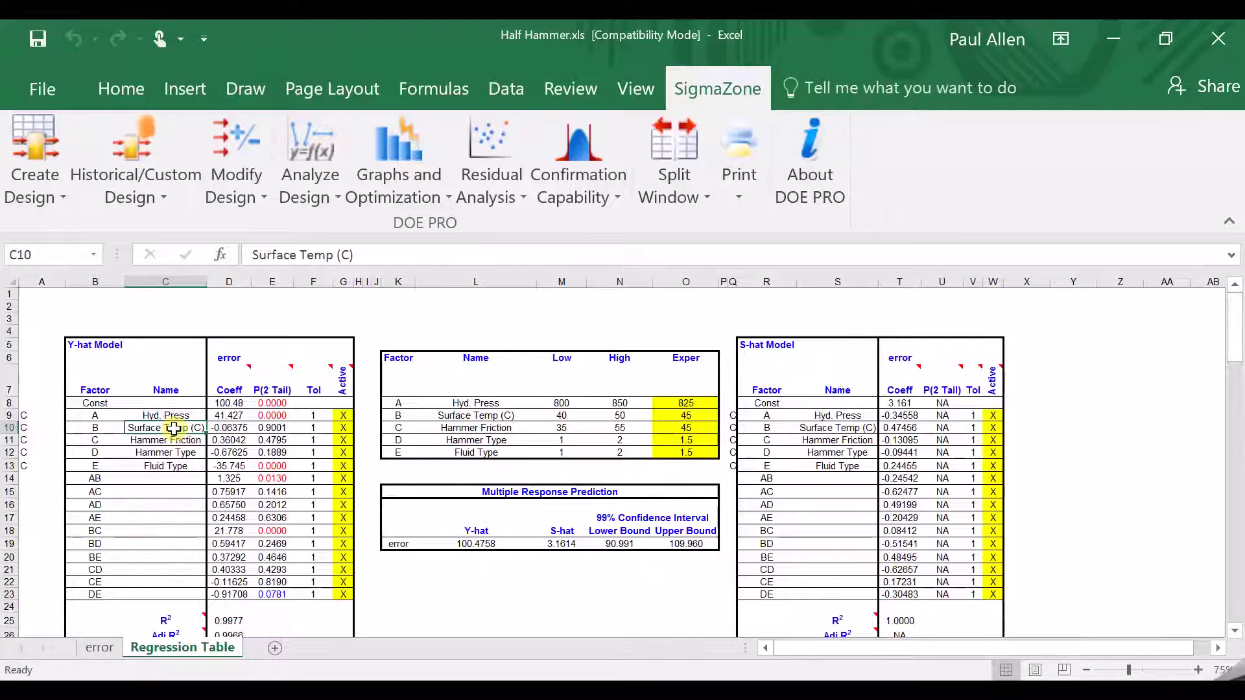
left_click(160, 531)
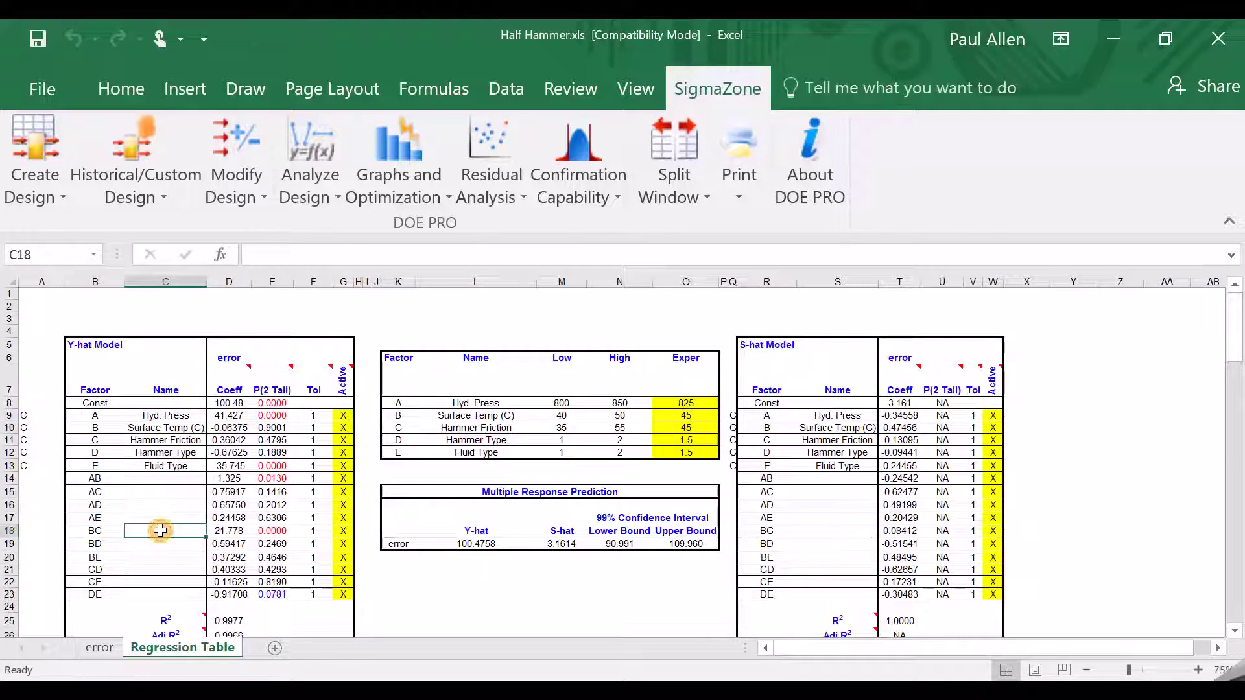
key("Right")
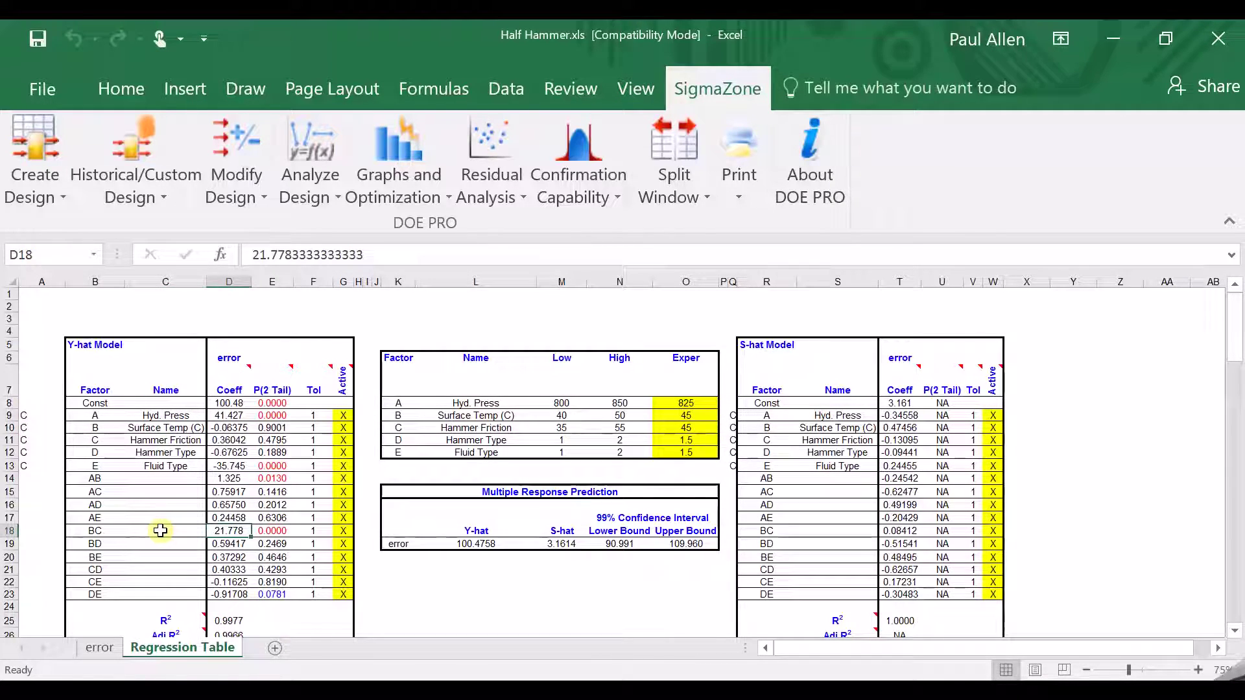
left_click(1146, 671)
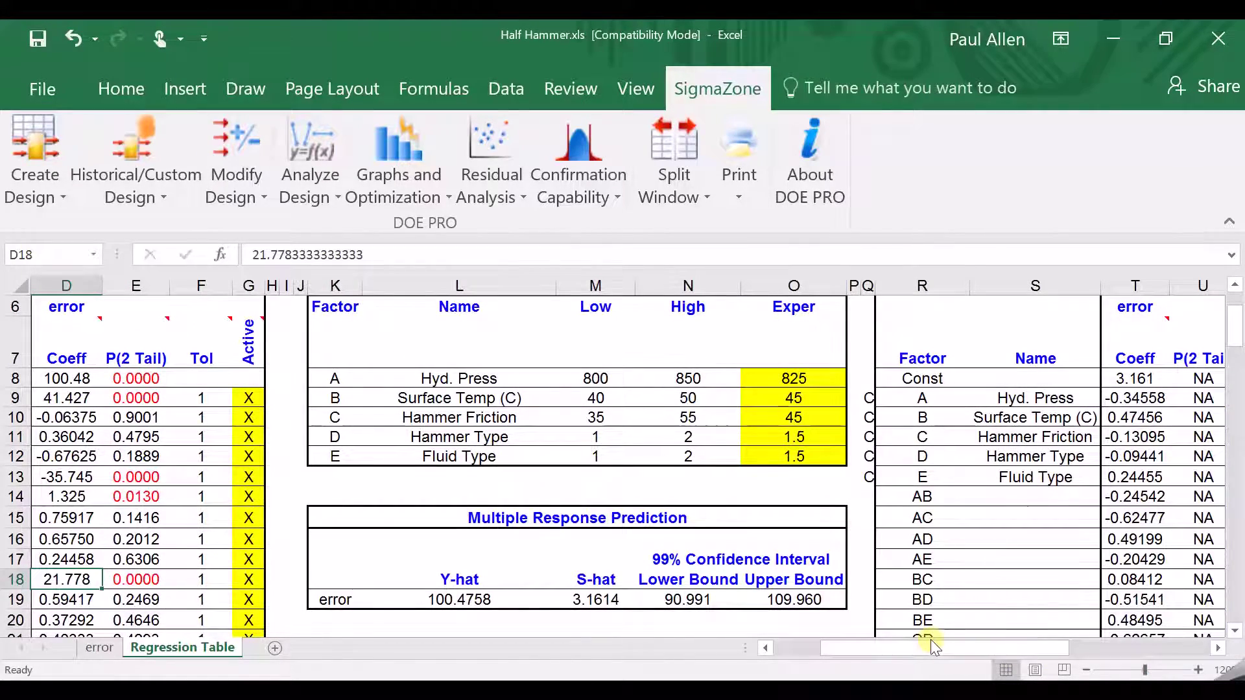
left_click(766, 649)
left_click(767, 648)
left_click(766, 648)
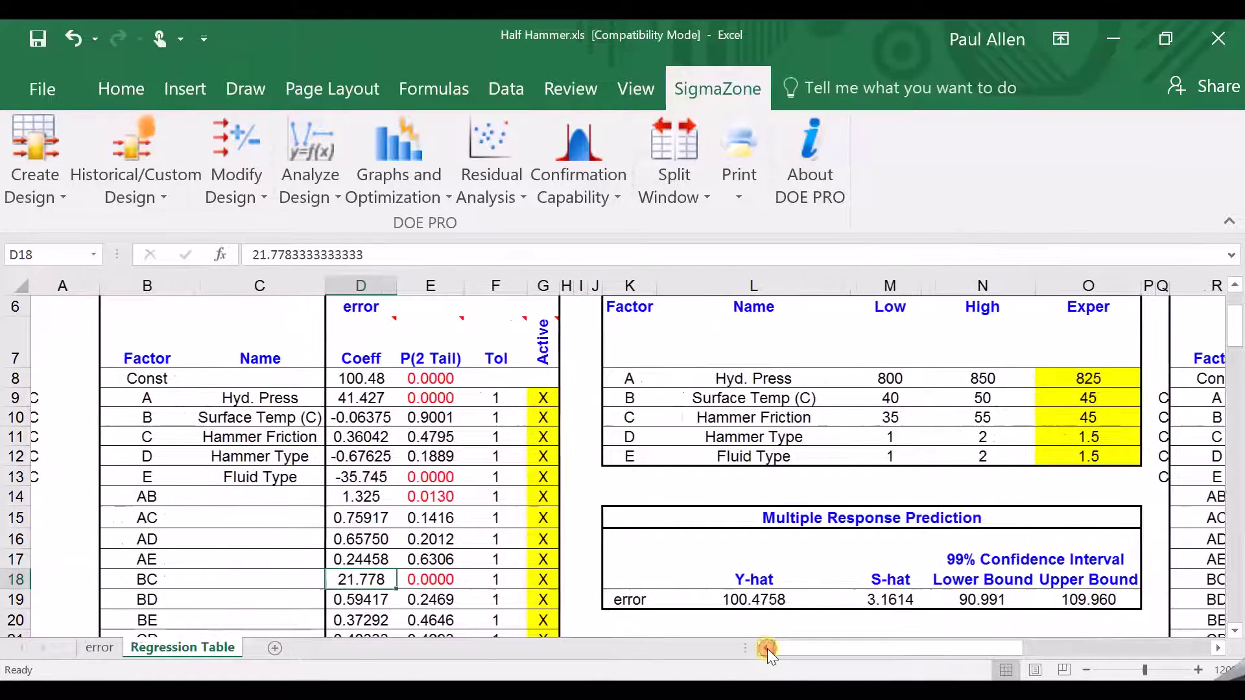
Step: Examine the BC interaction's coefficient and P value in the regression table against the constant and the other factor effects
left_click_drag(286, 580, 548, 586)
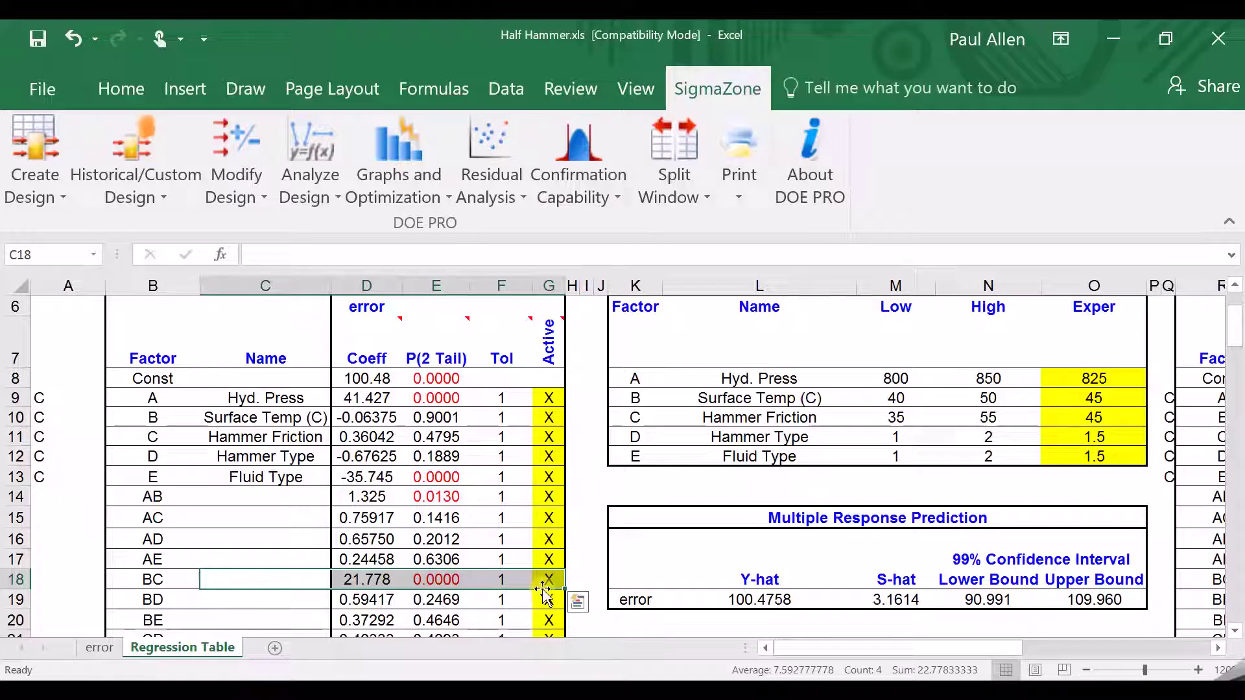
left_click(379, 580)
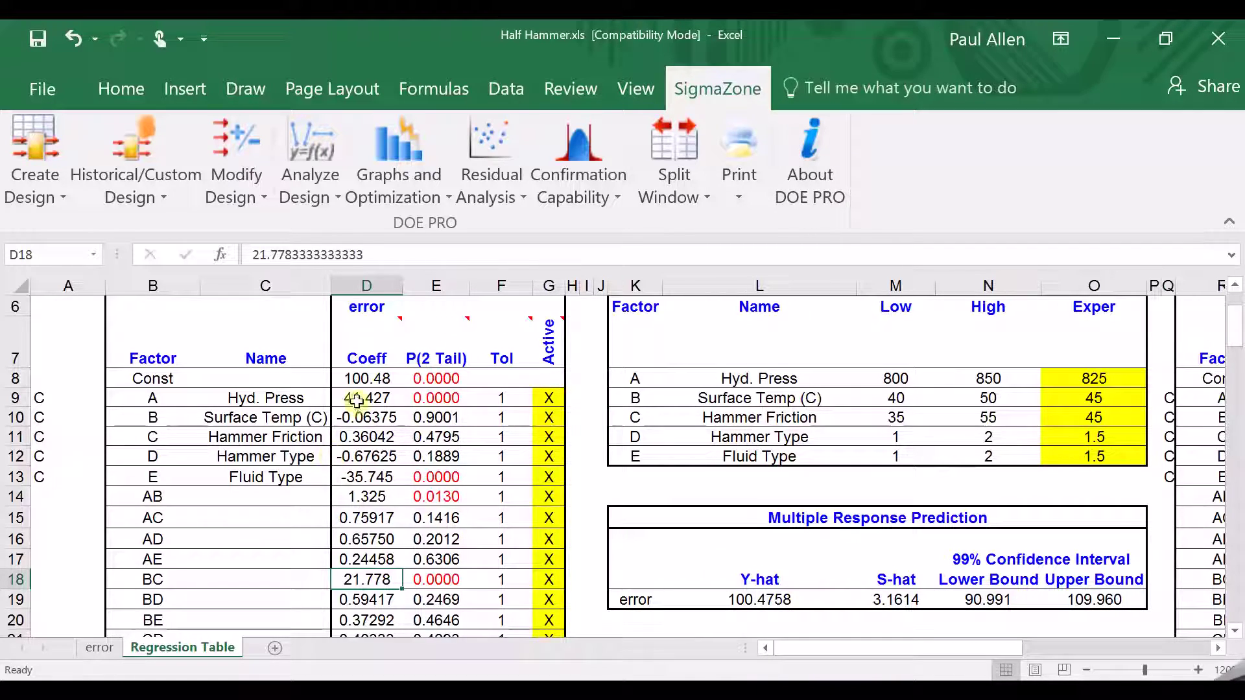
left_click_drag(357, 398, 372, 603)
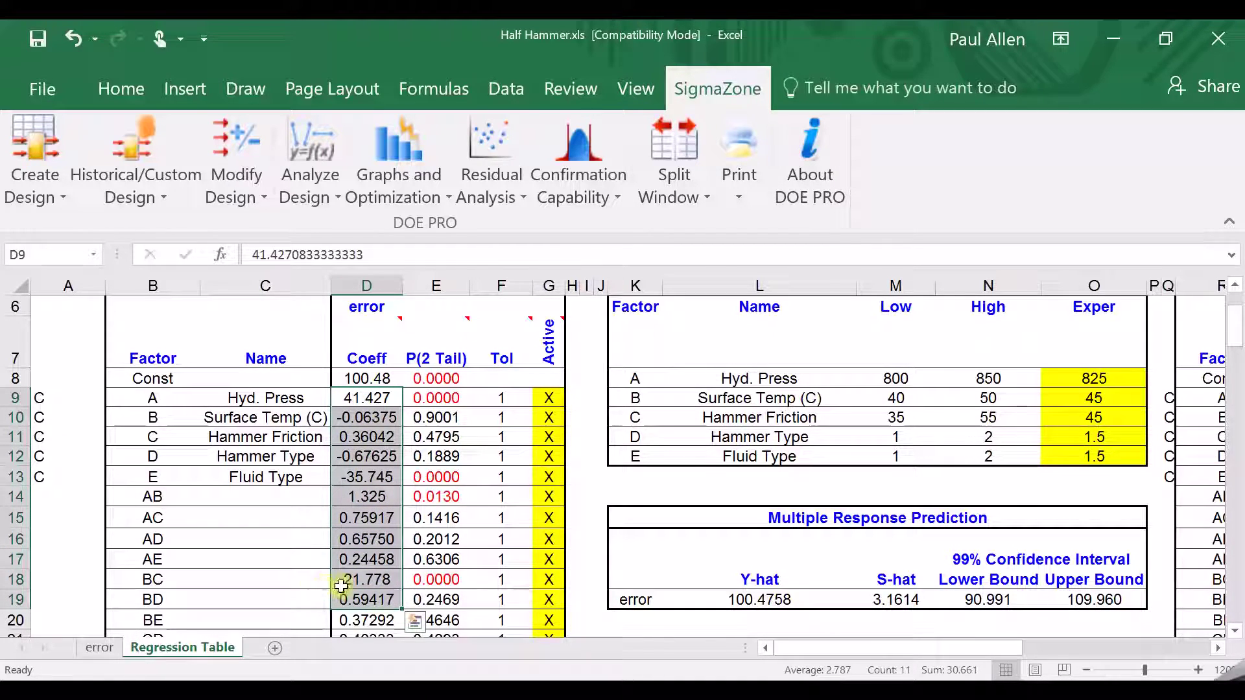
left_click(352, 580)
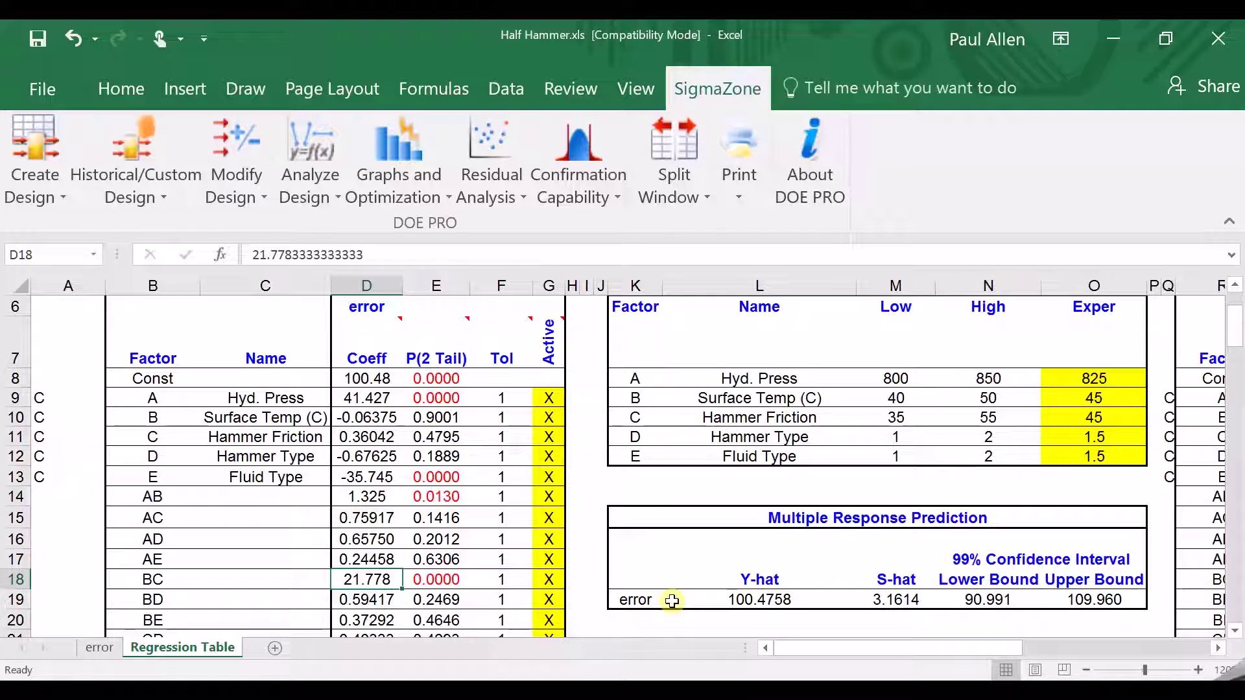
left_click(358, 376)
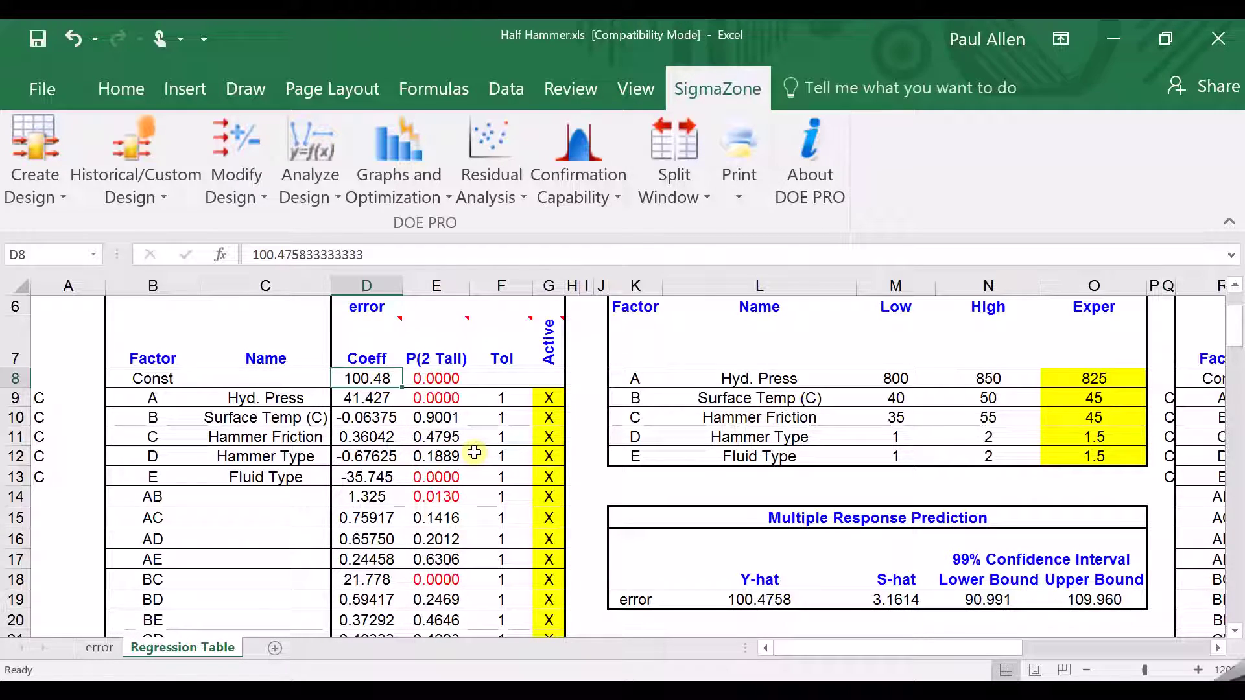
left_click(249, 578)
left_click(170, 578)
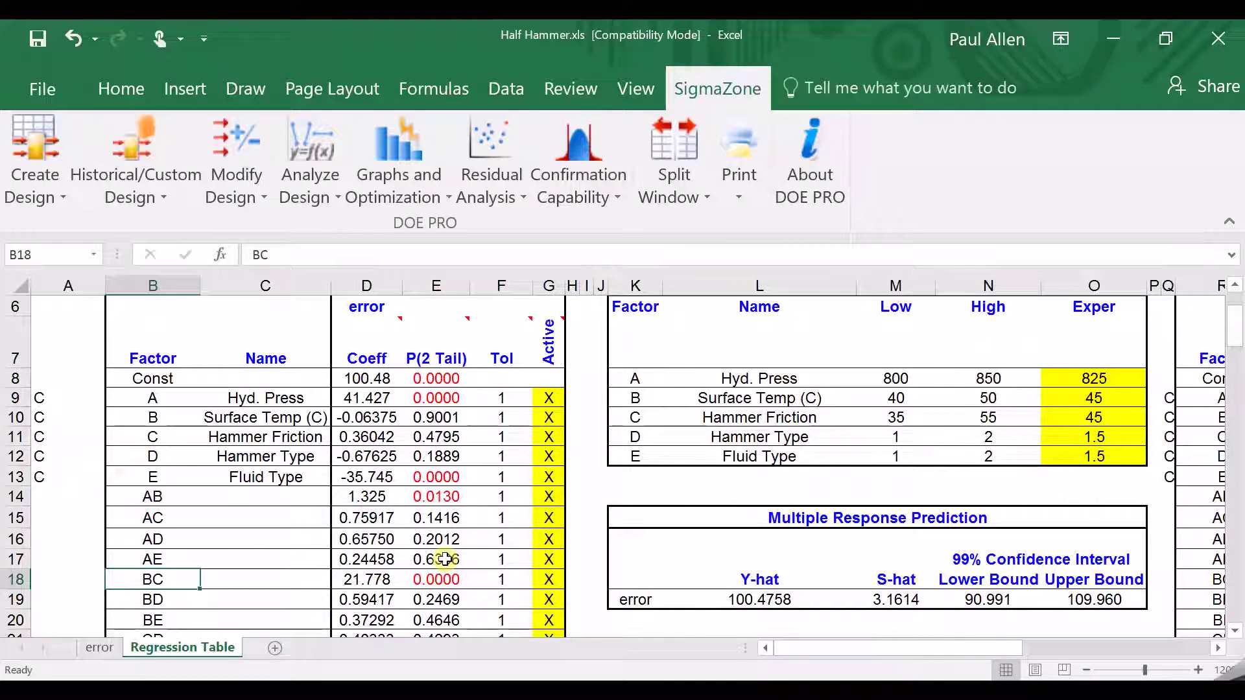
mouse_move(370, 353)
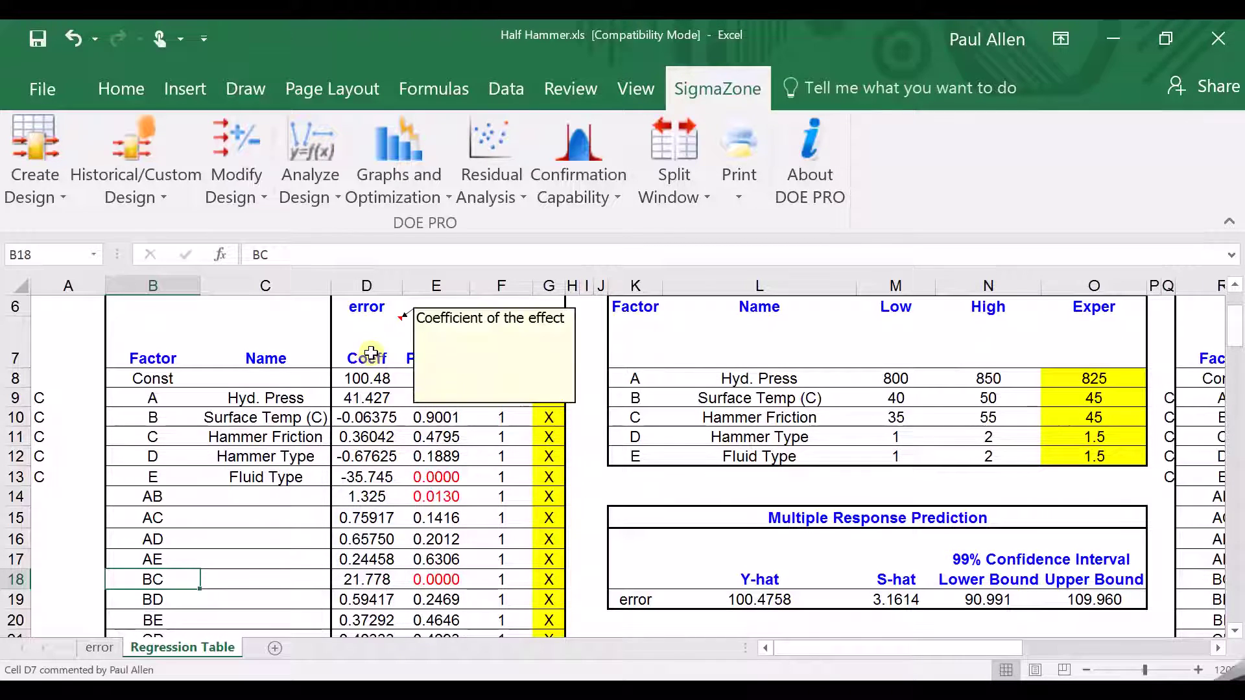
Step: Create Y-hat surface, contour, interaction and 3-D interaction plots of error for Hammer Friction vs Surface Temp (C)
left_click(409, 188)
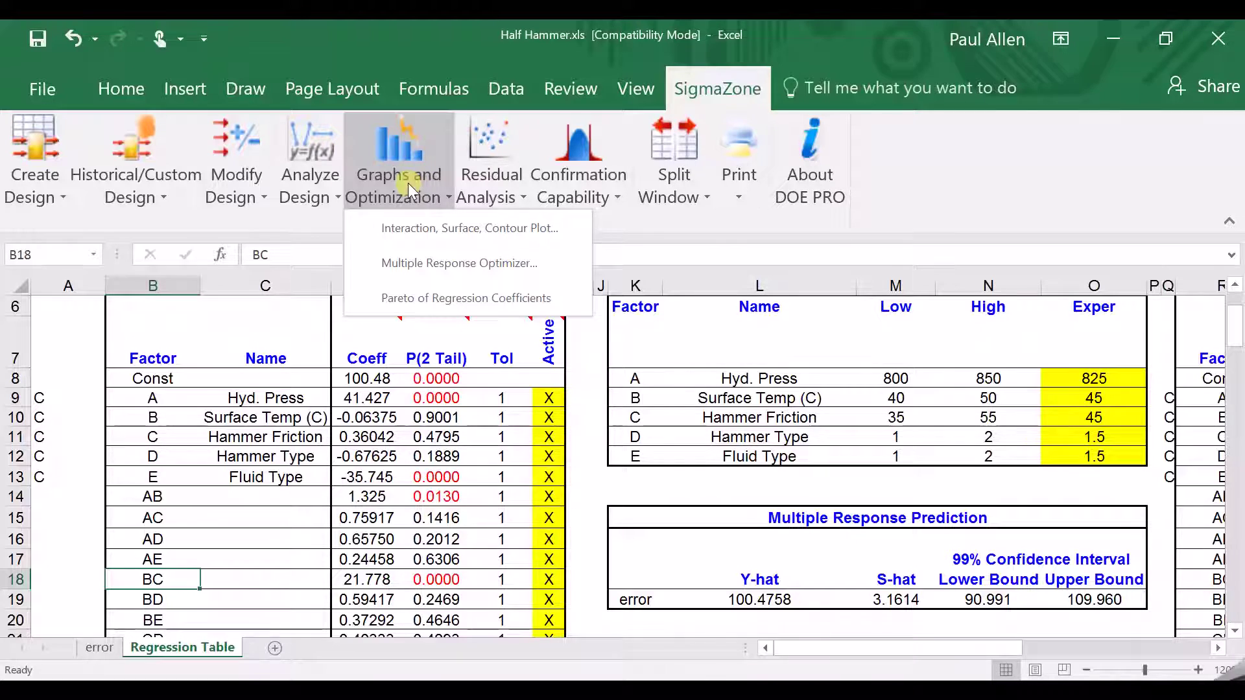
left_click(446, 231)
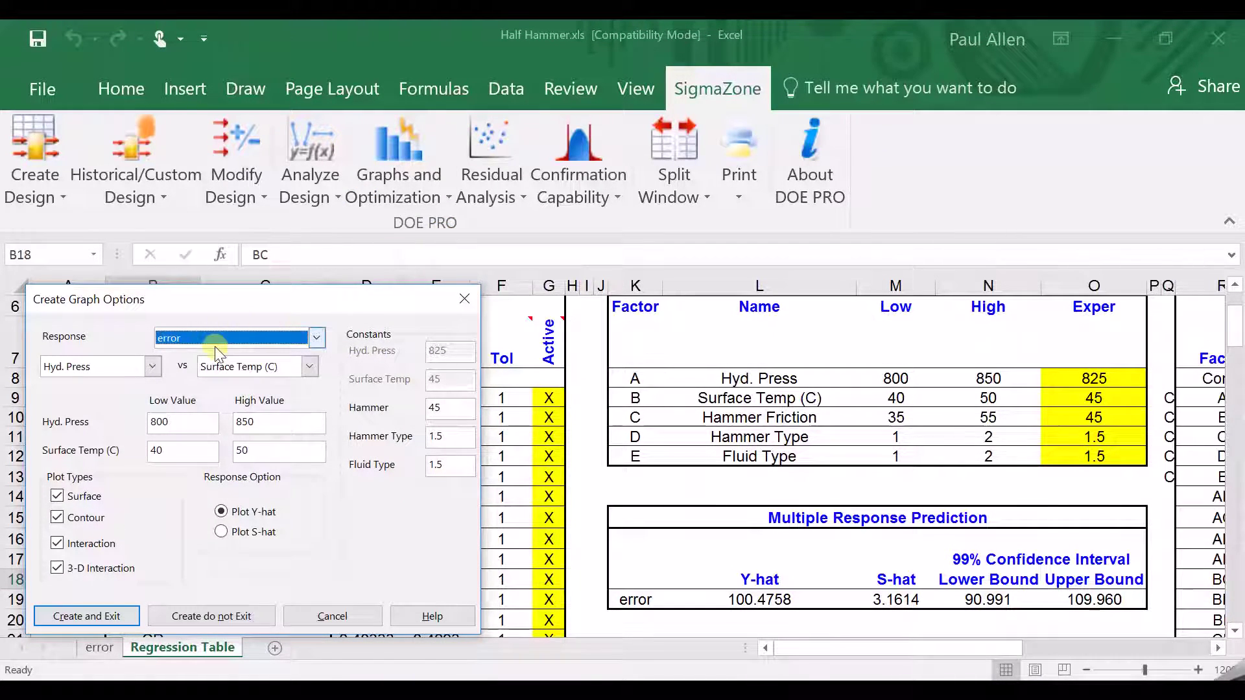
left_click(153, 368)
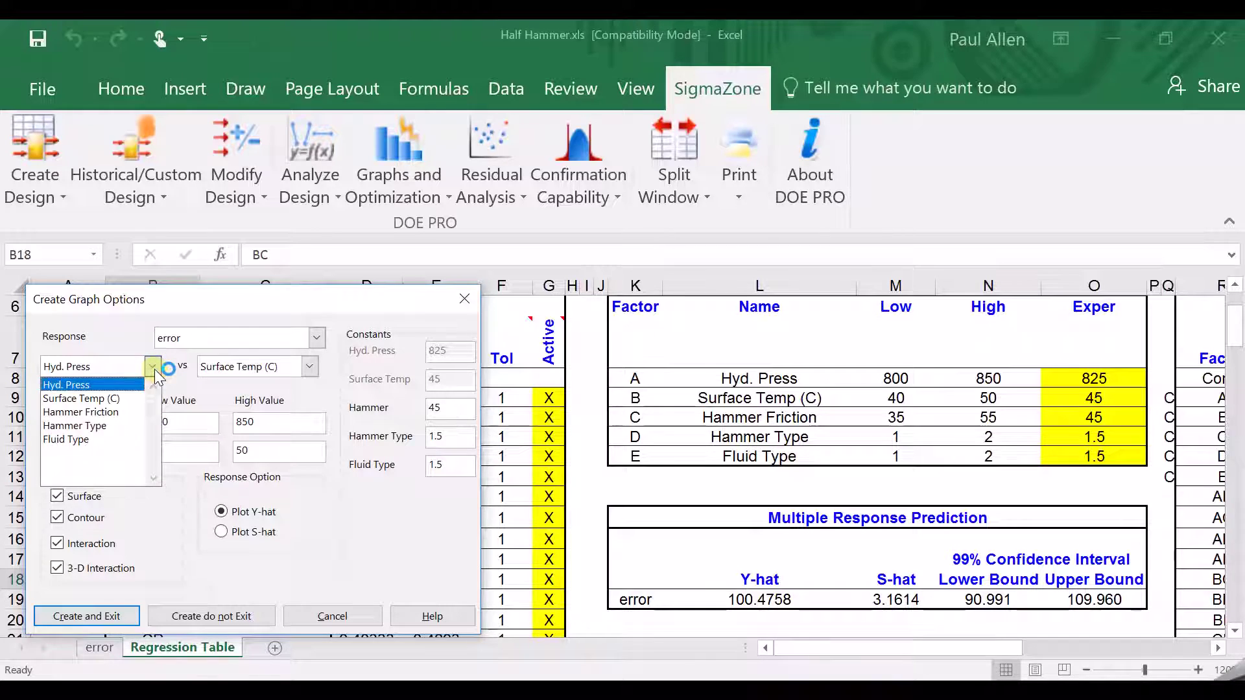
left_click(125, 412)
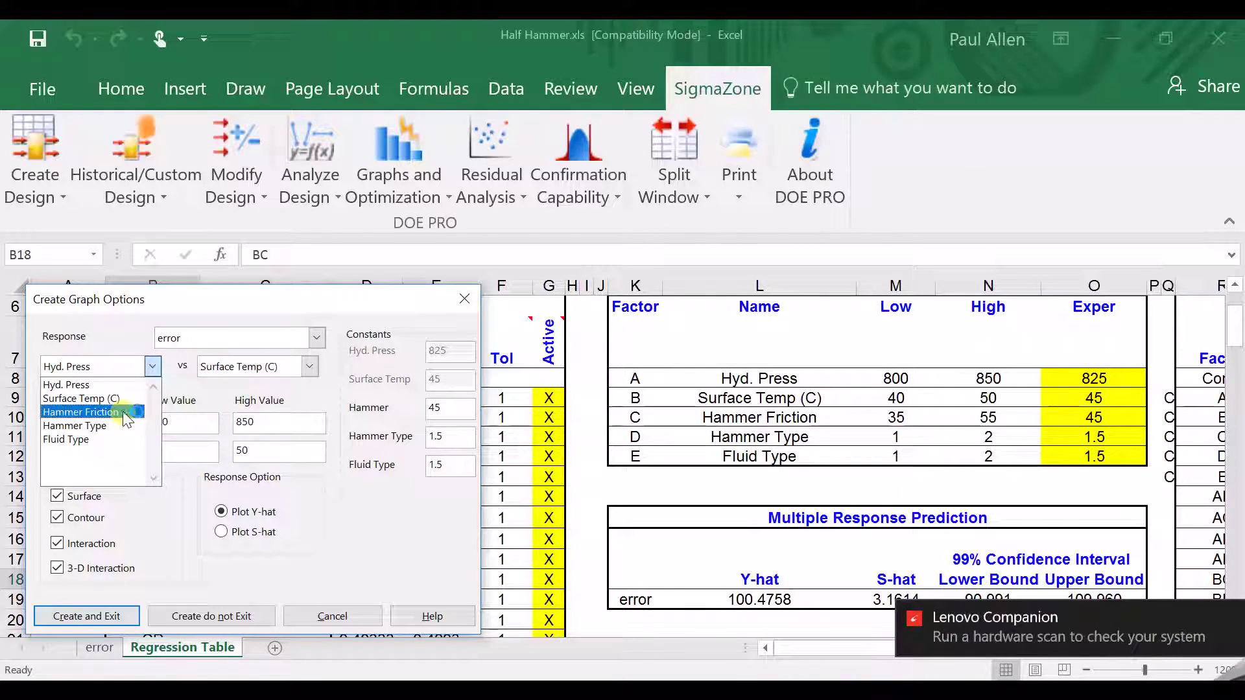
left_click(123, 413)
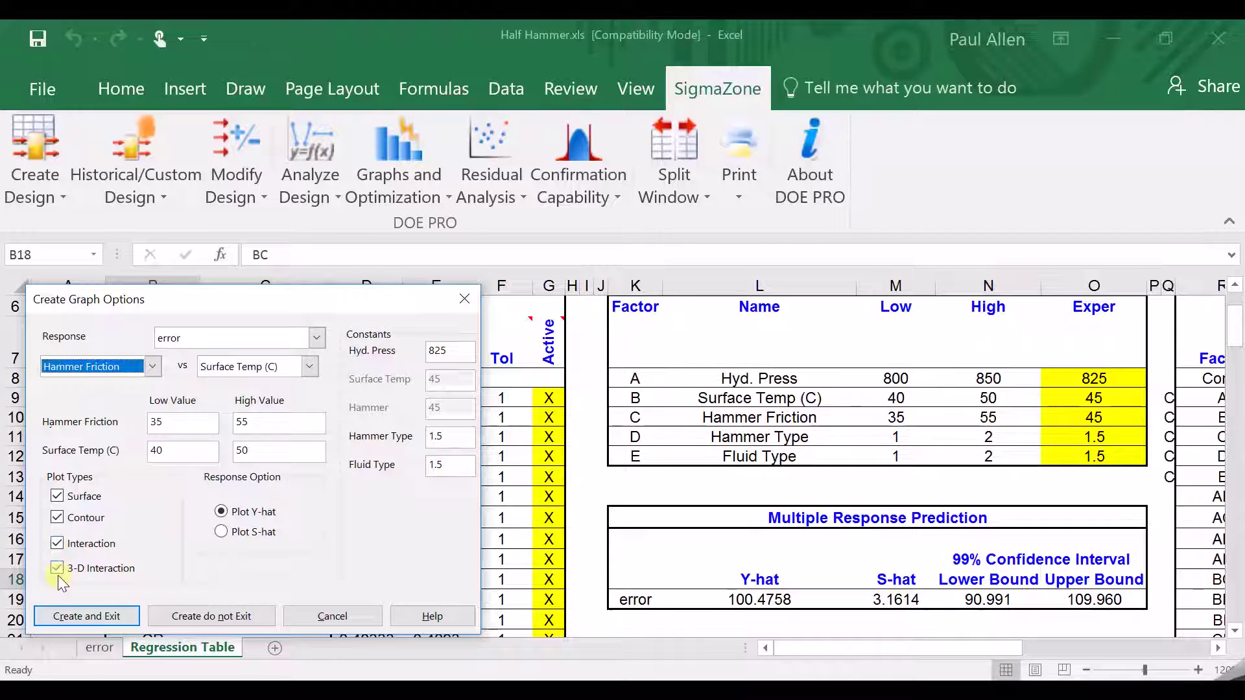
left_click(85, 614)
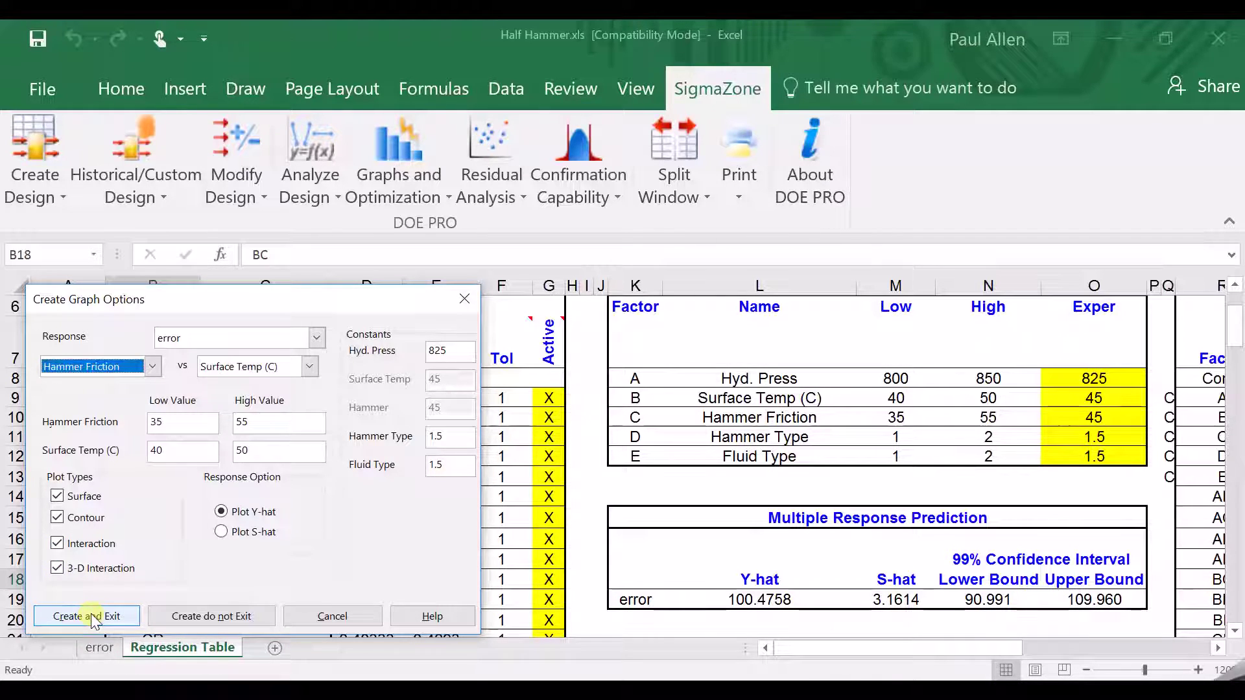
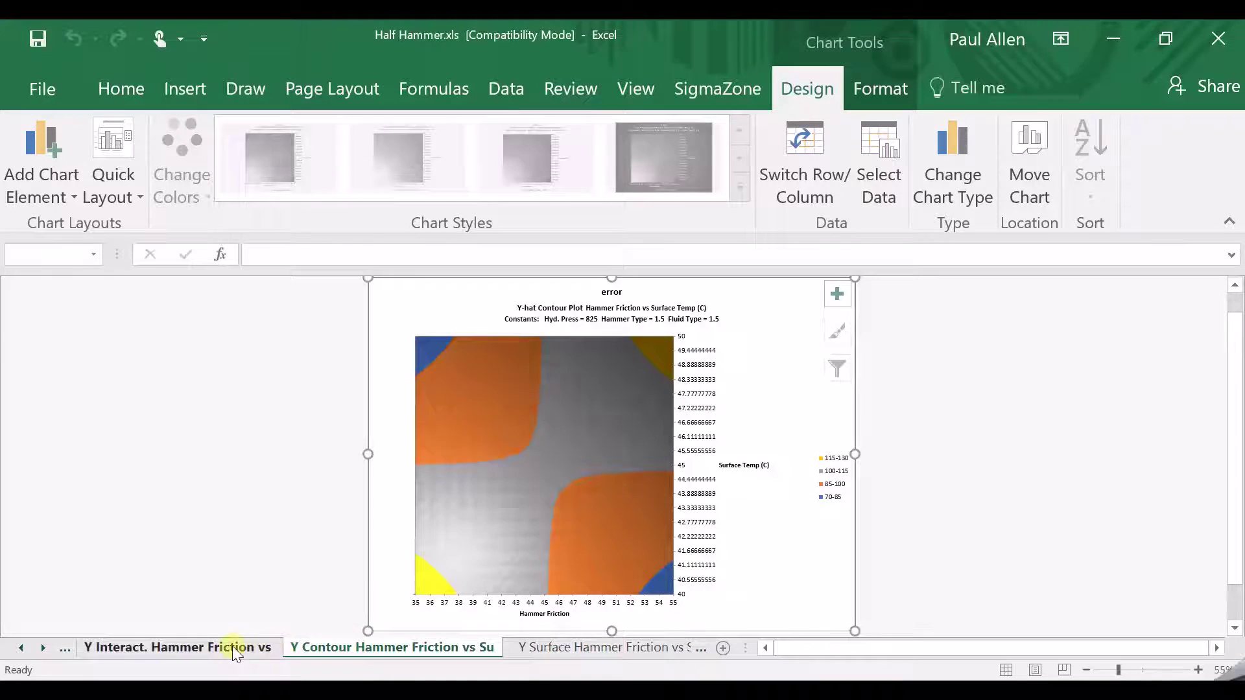
Step: View the 3-D interaction plot of Hammer Friction vs Surface Temp and return to the 2-D interaction plot
left_click(231, 646)
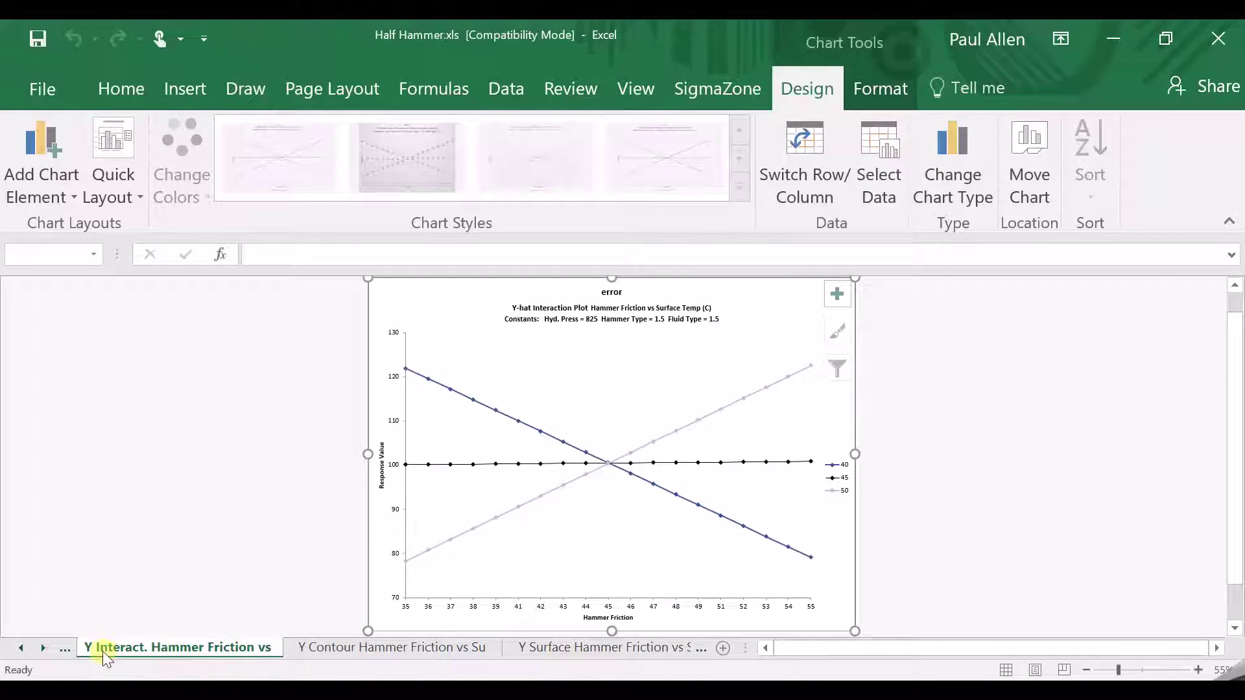
left_click(63, 651)
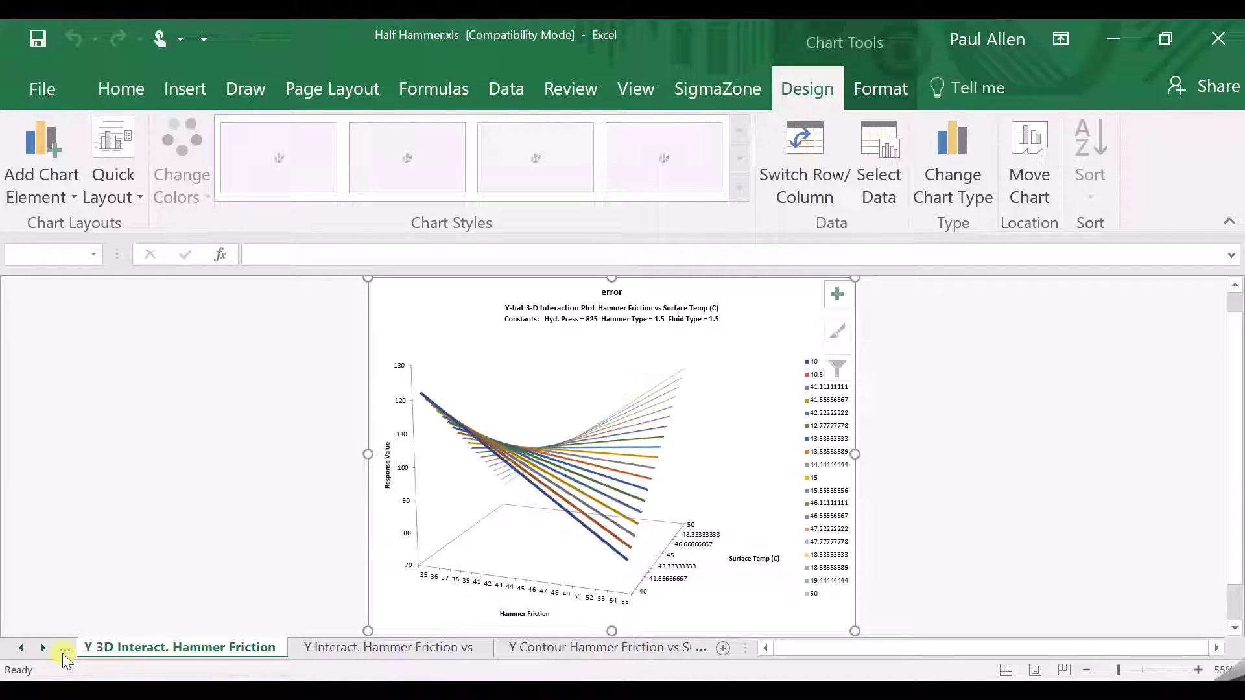
left_click(358, 648)
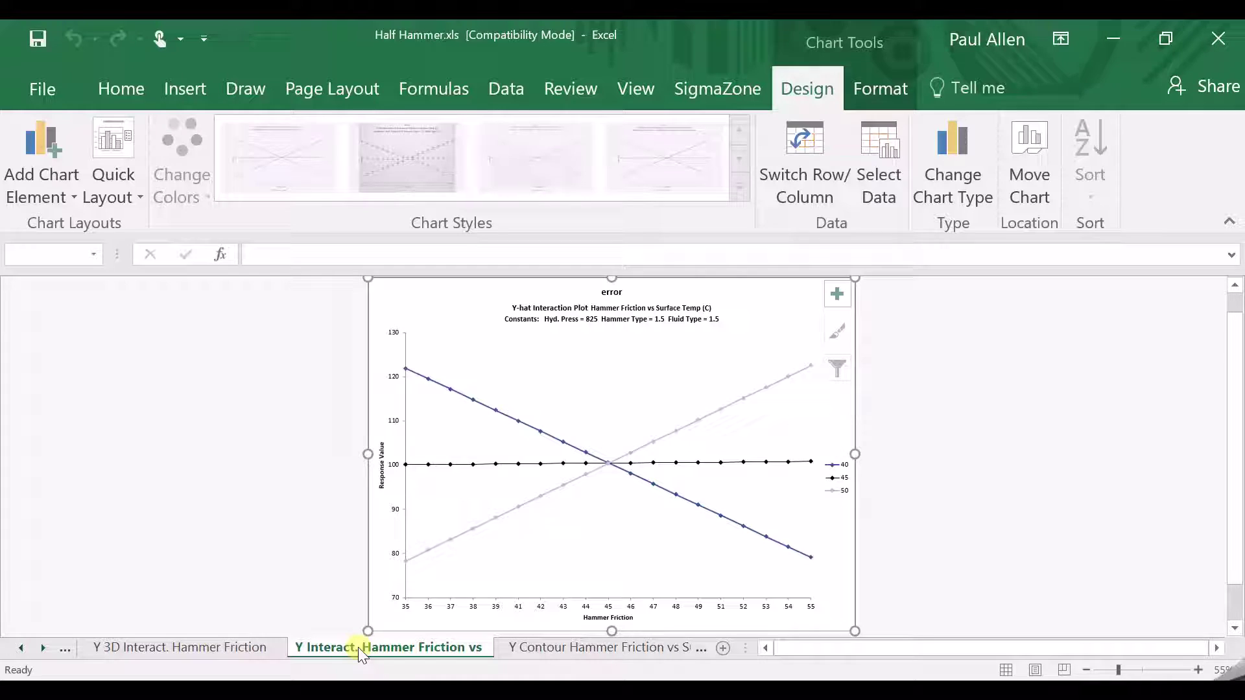
Step: Enlarge the Hammer Friction axis title on the interaction plot to font size 16
left_click(603, 617)
left_click_drag(587, 621, 637, 619)
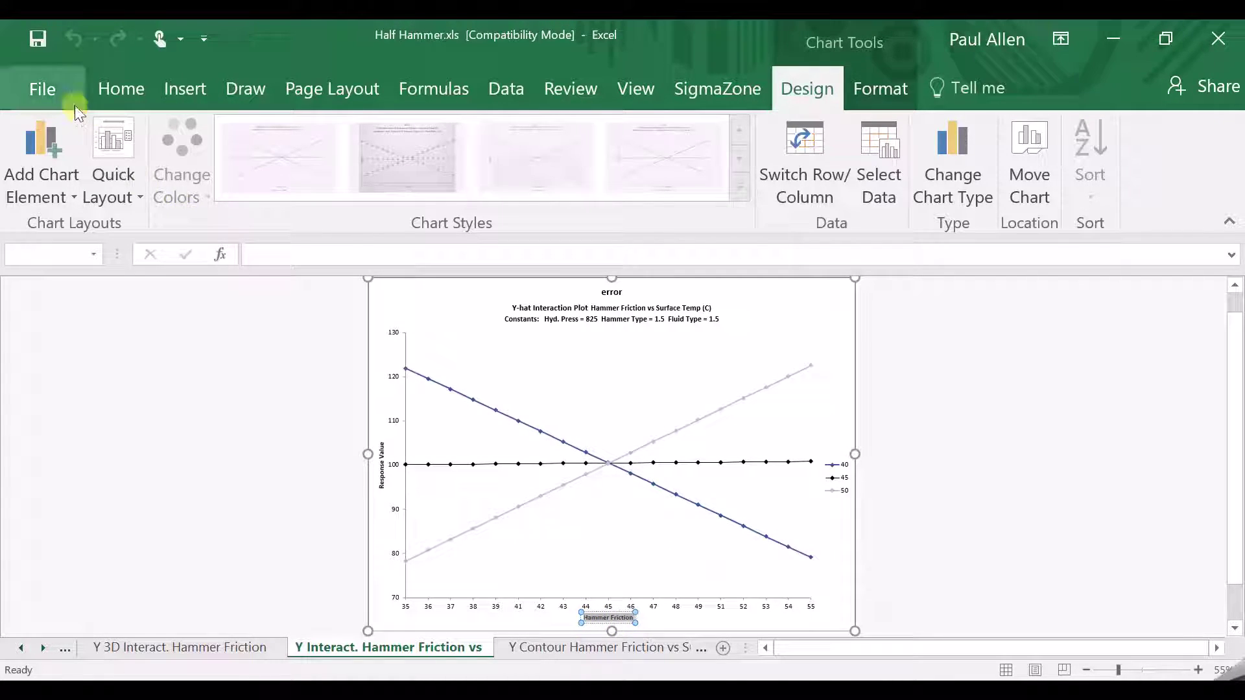
left_click(117, 90)
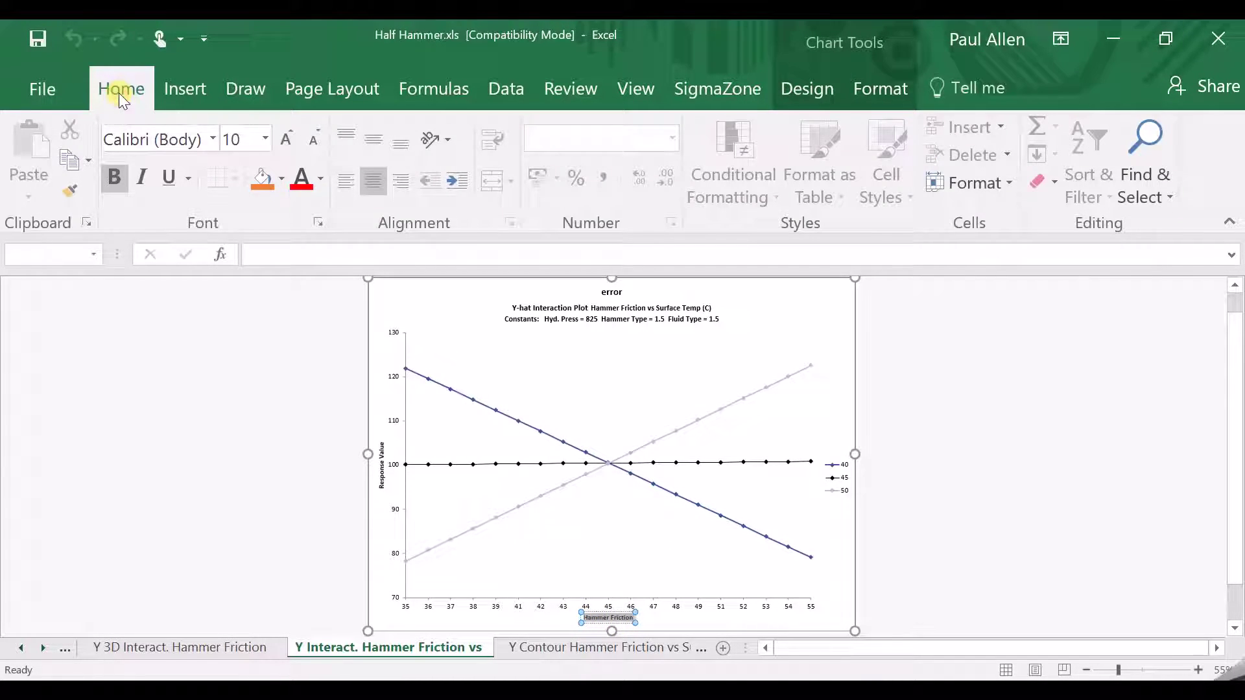
left_click(267, 140)
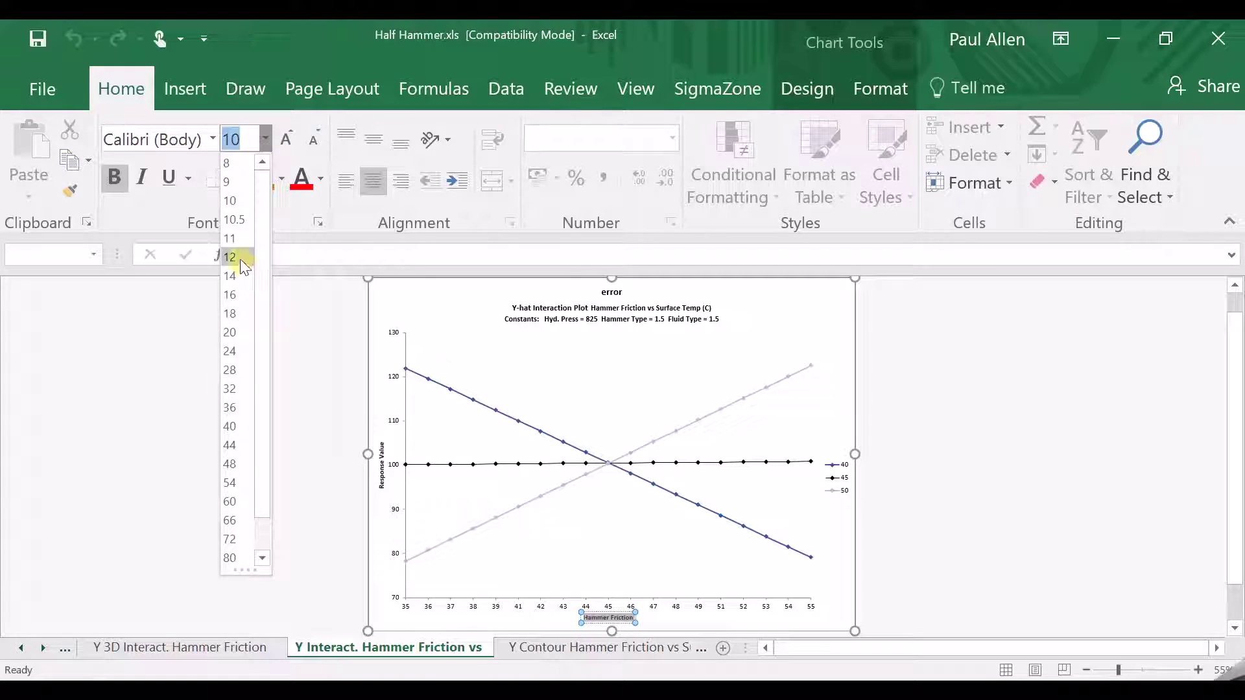
left_click(241, 296)
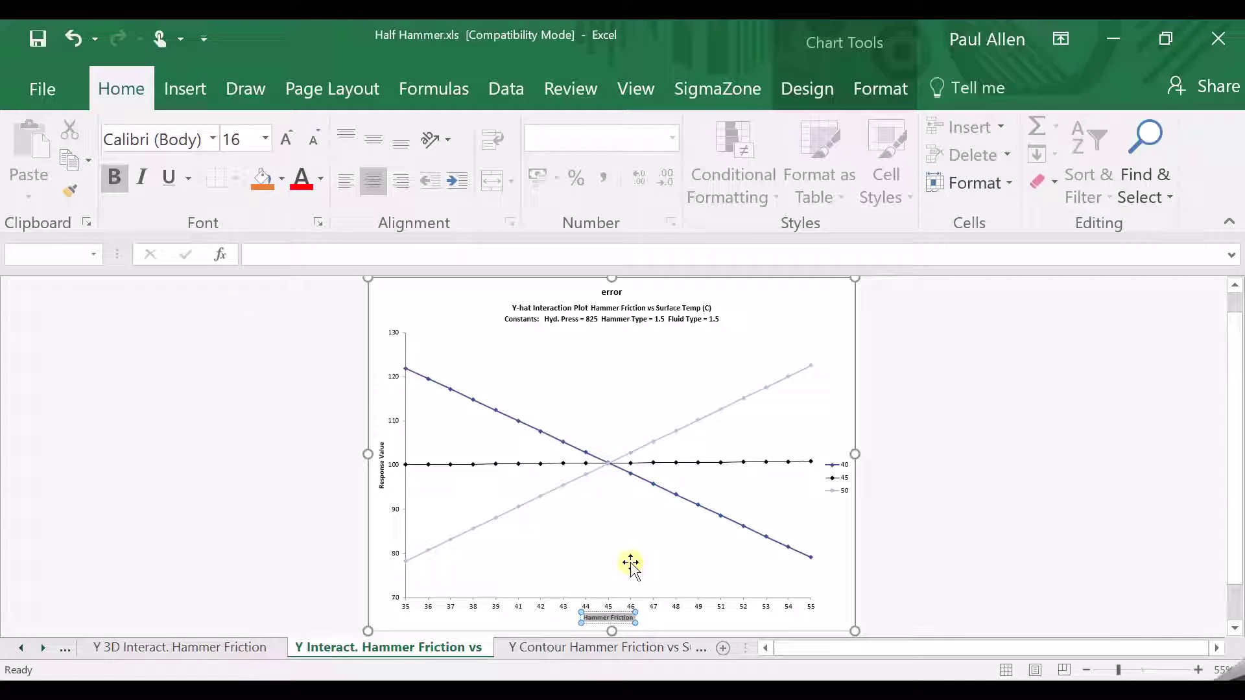
left_click(702, 612)
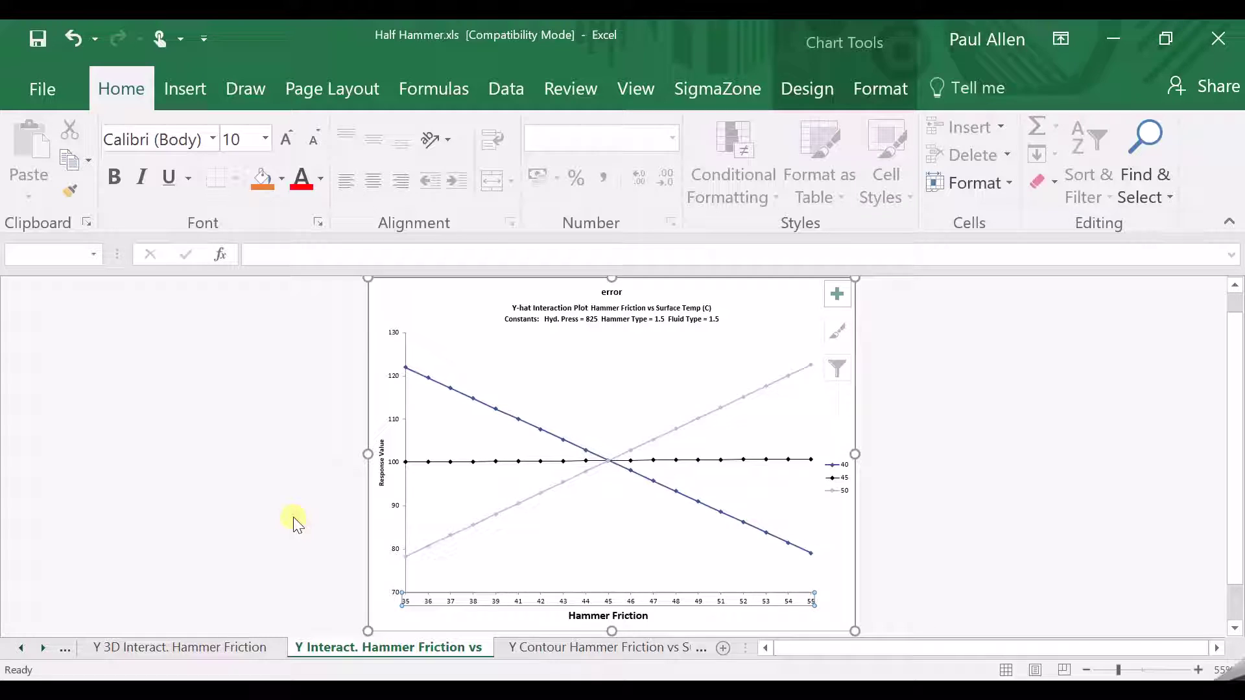
left_click(320, 585)
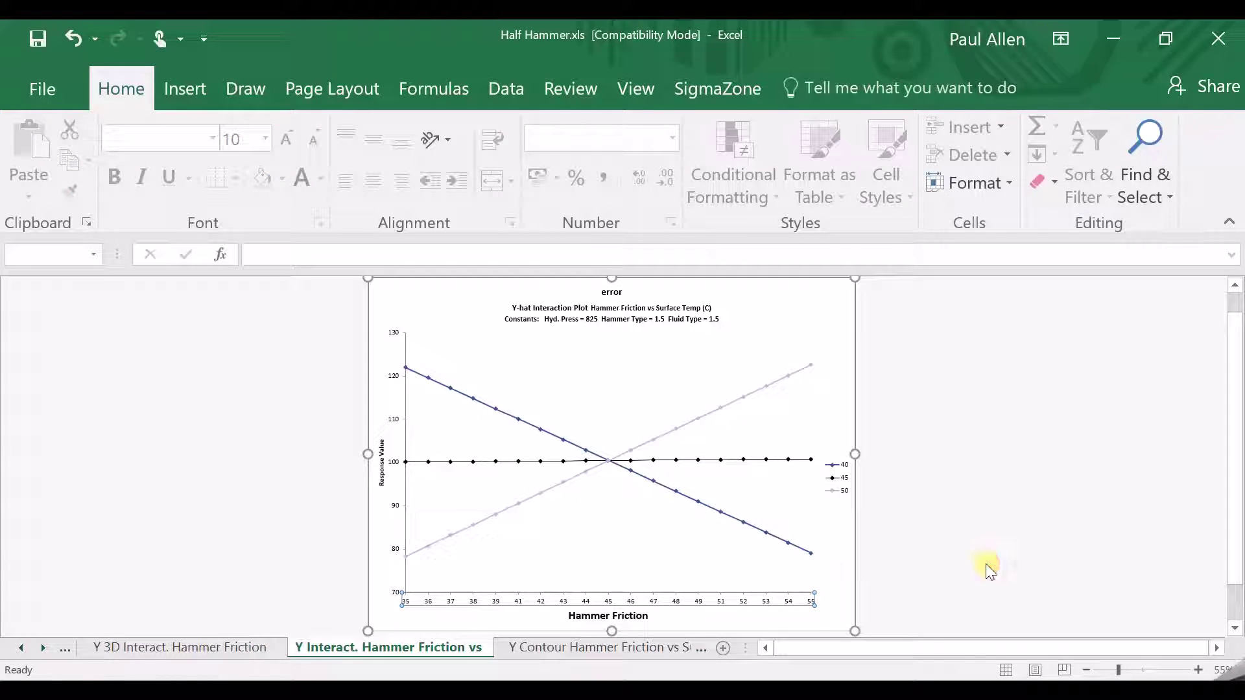
Step: Examine how Hammer Friction and Surface Temp jointly affect error by comparing the interaction, contour and surface plots
left_click(408, 613)
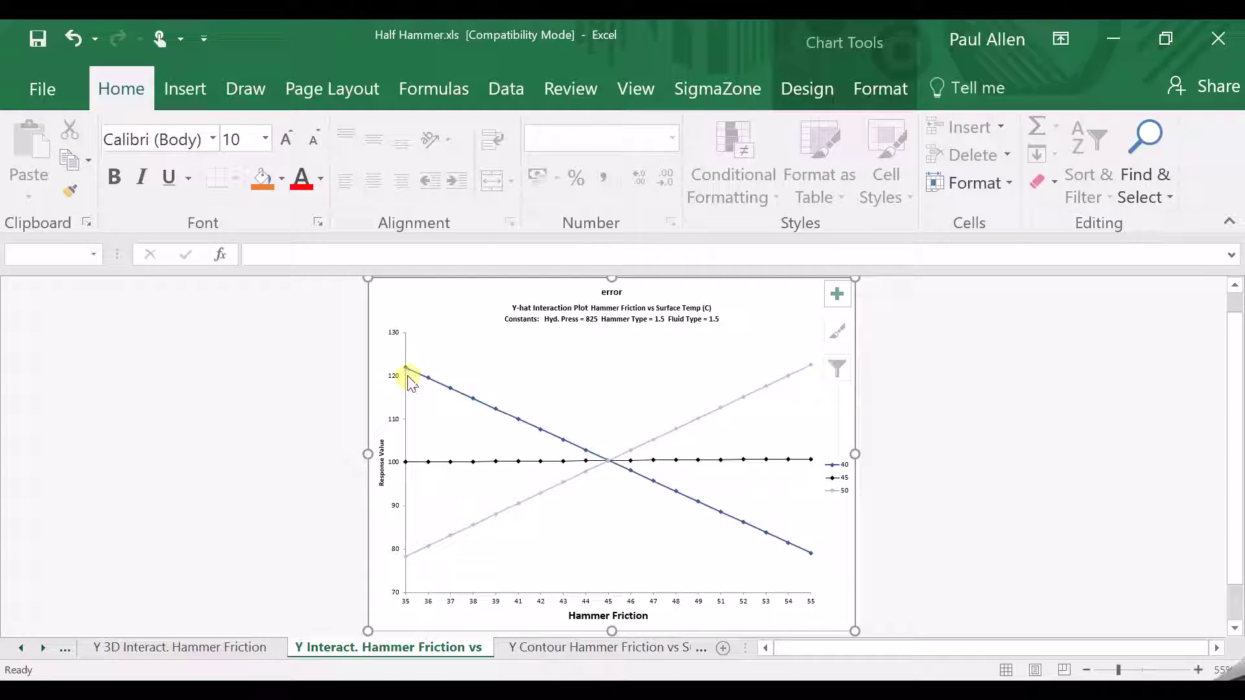
mouse_move(408, 373)
left_click(530, 652)
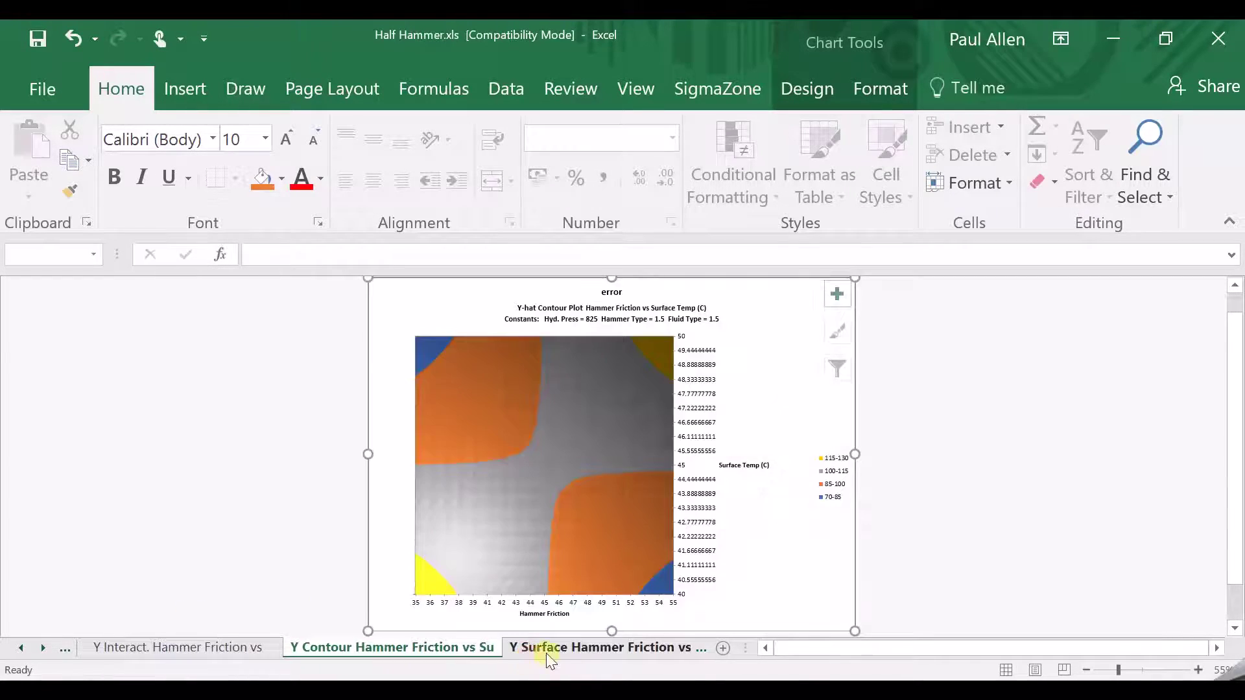
left_click(579, 648)
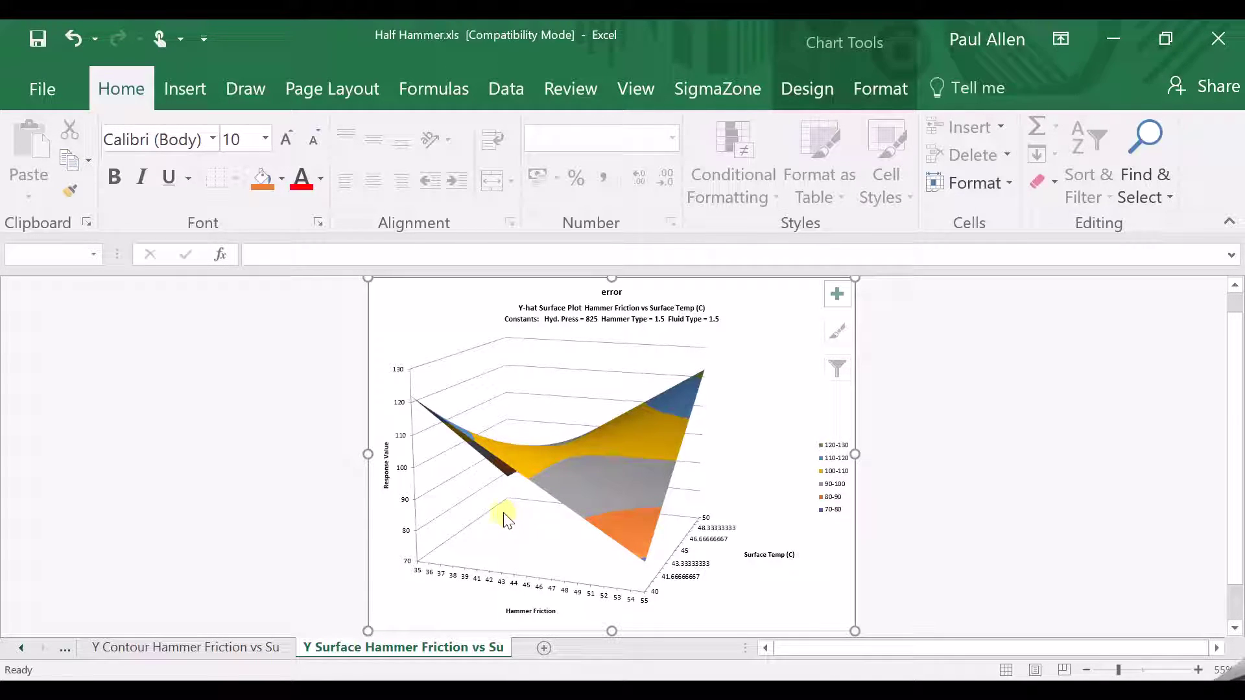
left_click(68, 647)
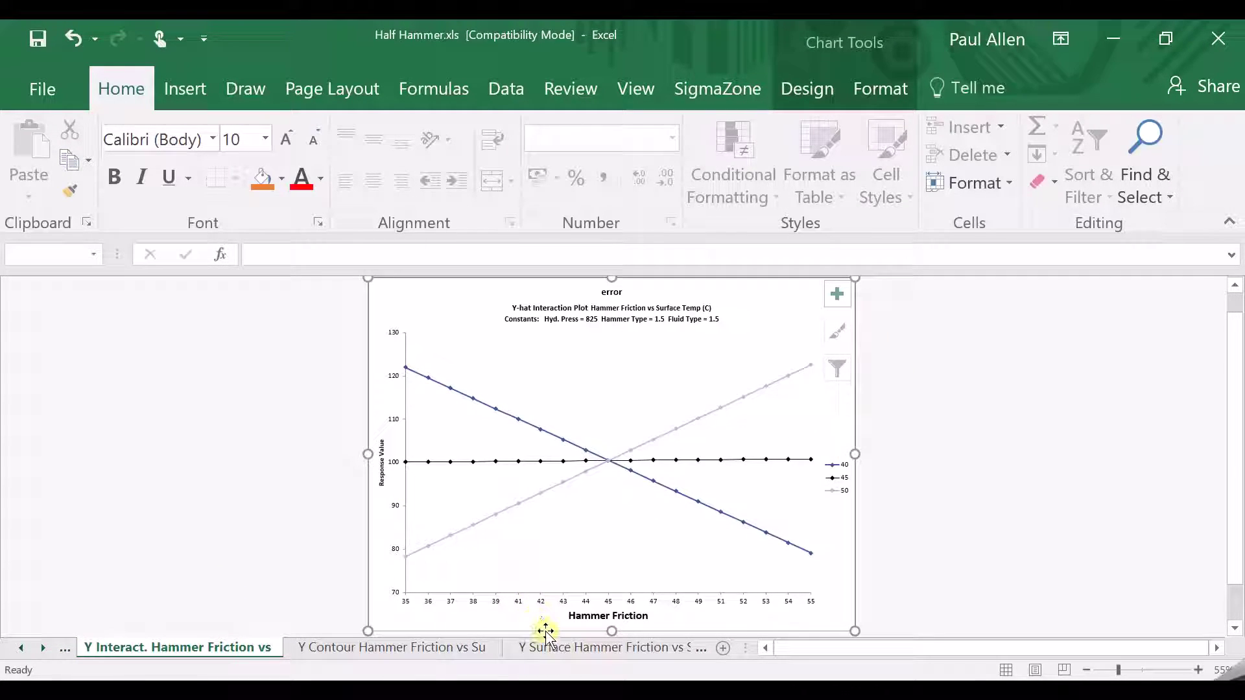
left_click(564, 648)
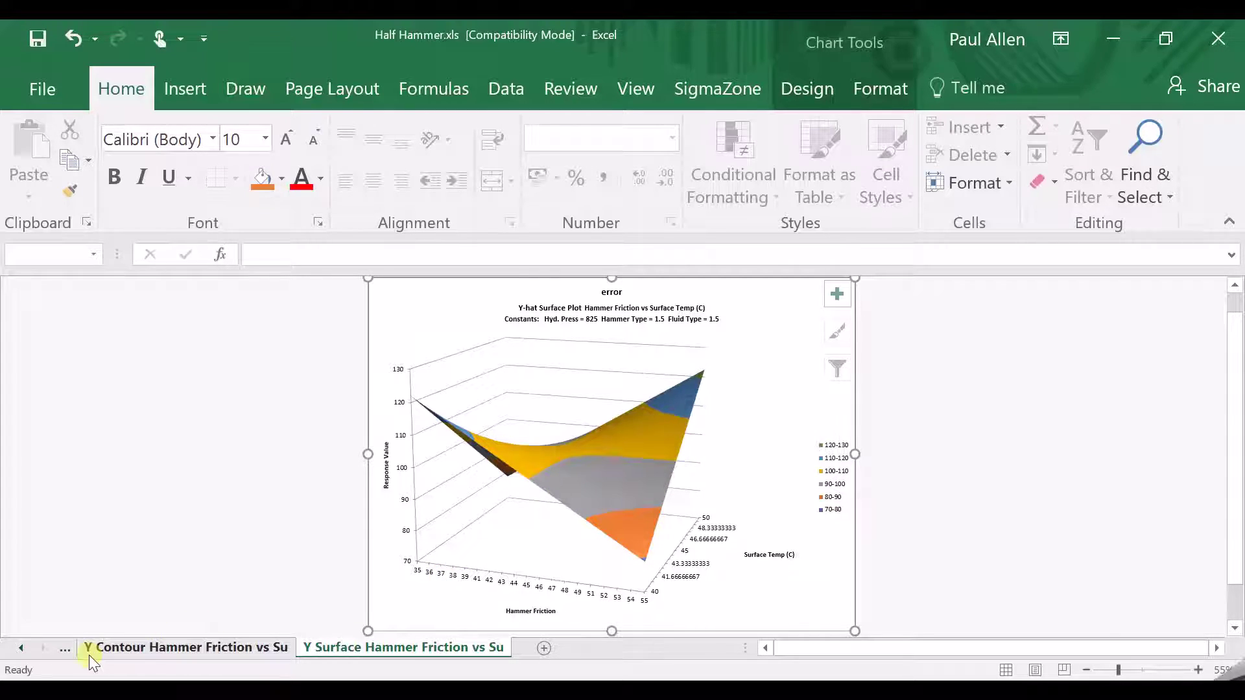
left_click(65, 646)
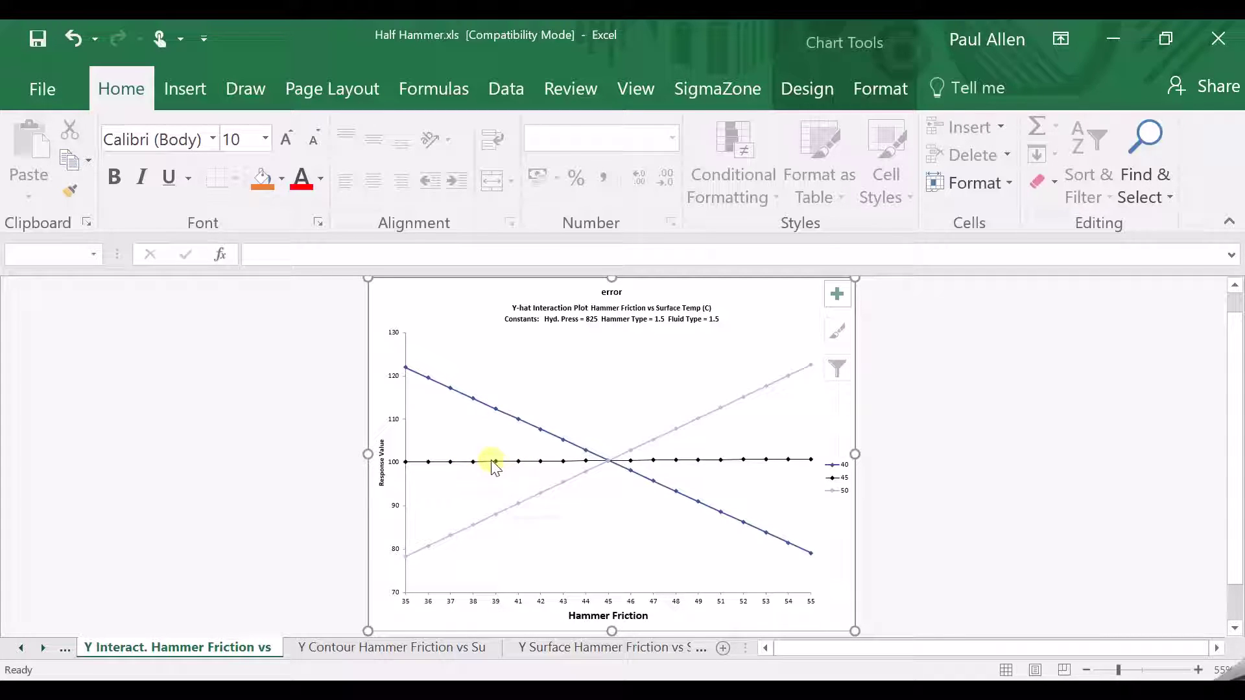
left_click(554, 645)
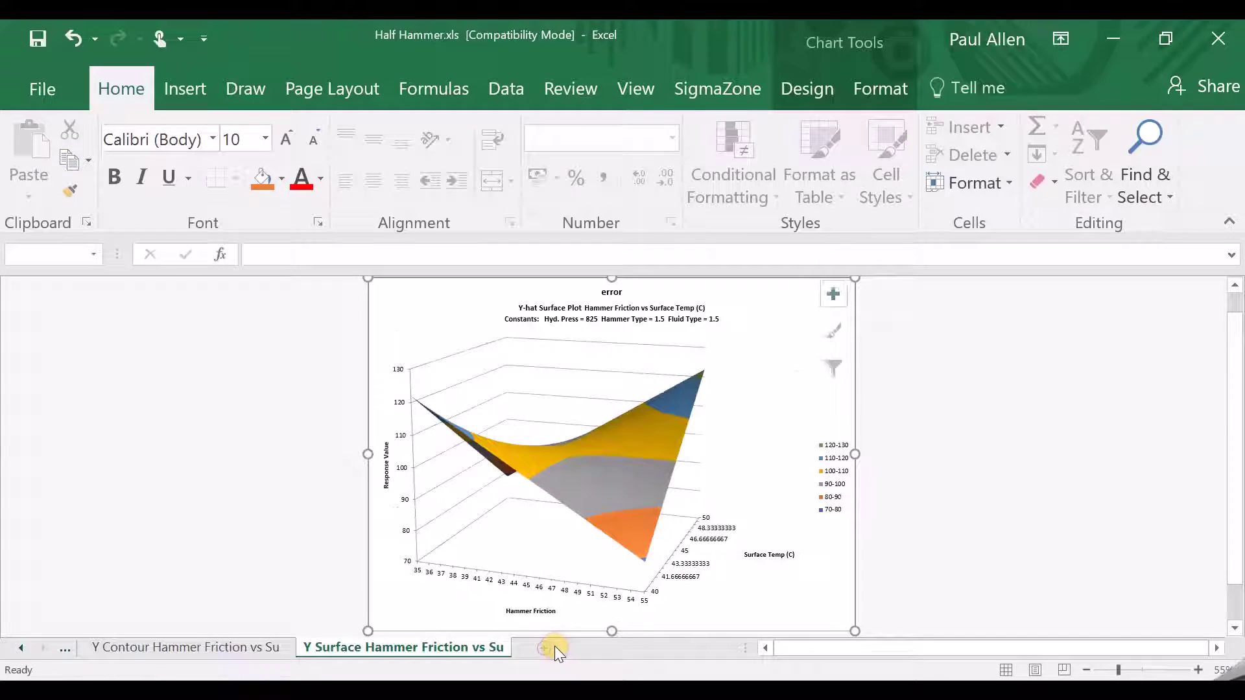
Step: Review the contour plot and the 3-D interaction plot, ending on the Y-hat interaction plot
left_click(242, 647)
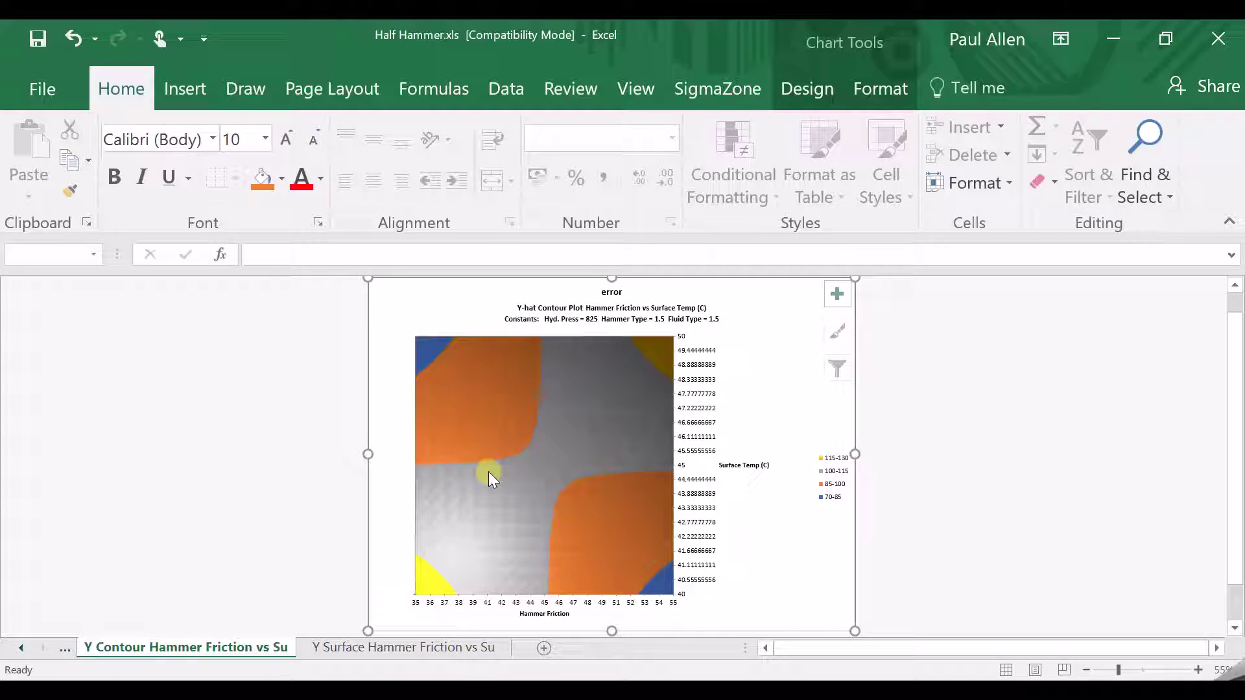
left_click(22, 648)
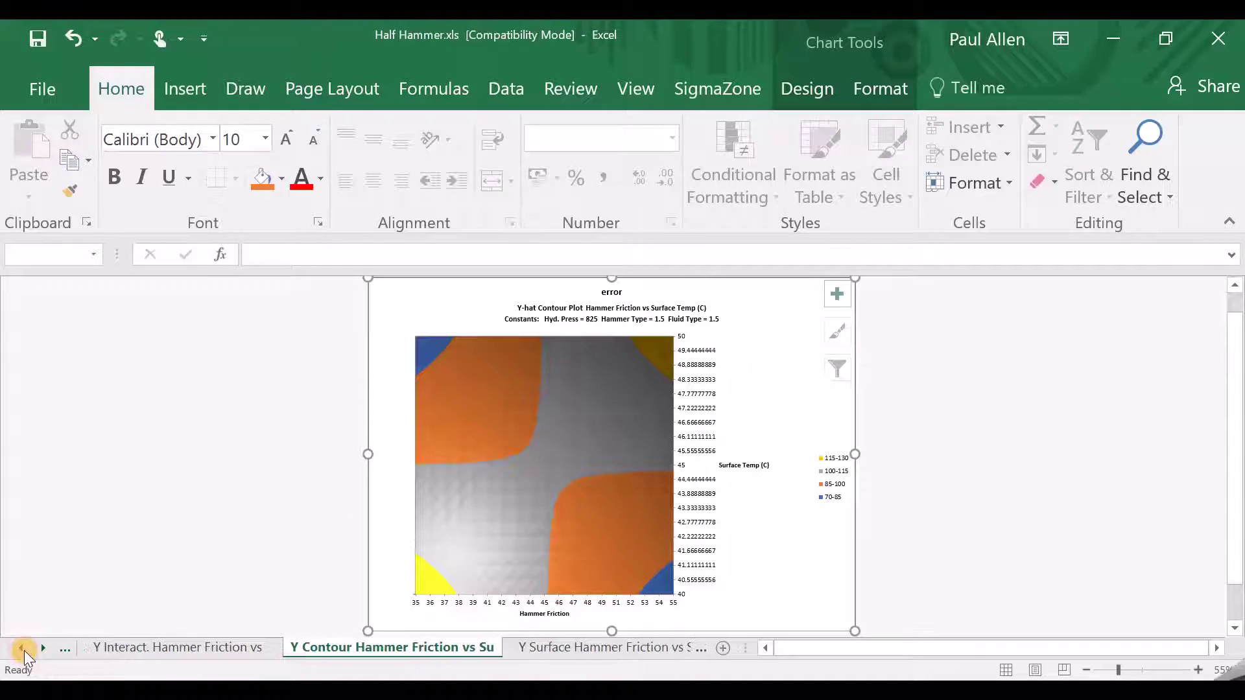
left_click(66, 648)
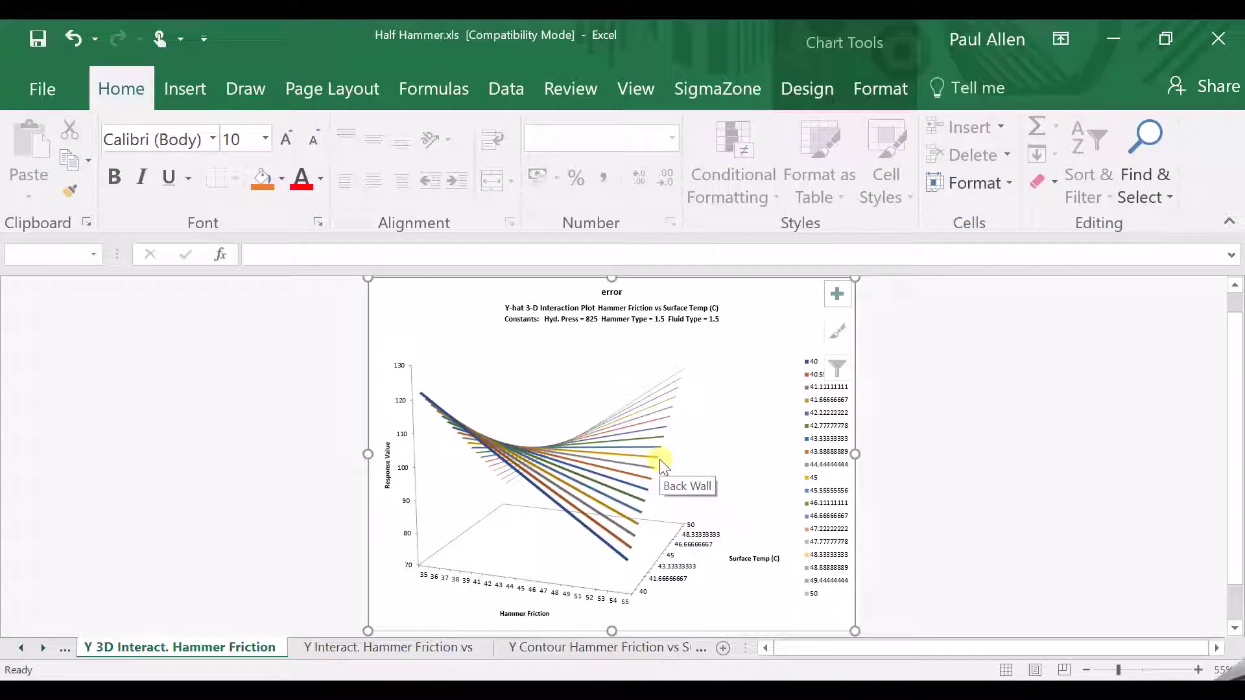
left_click(385, 647)
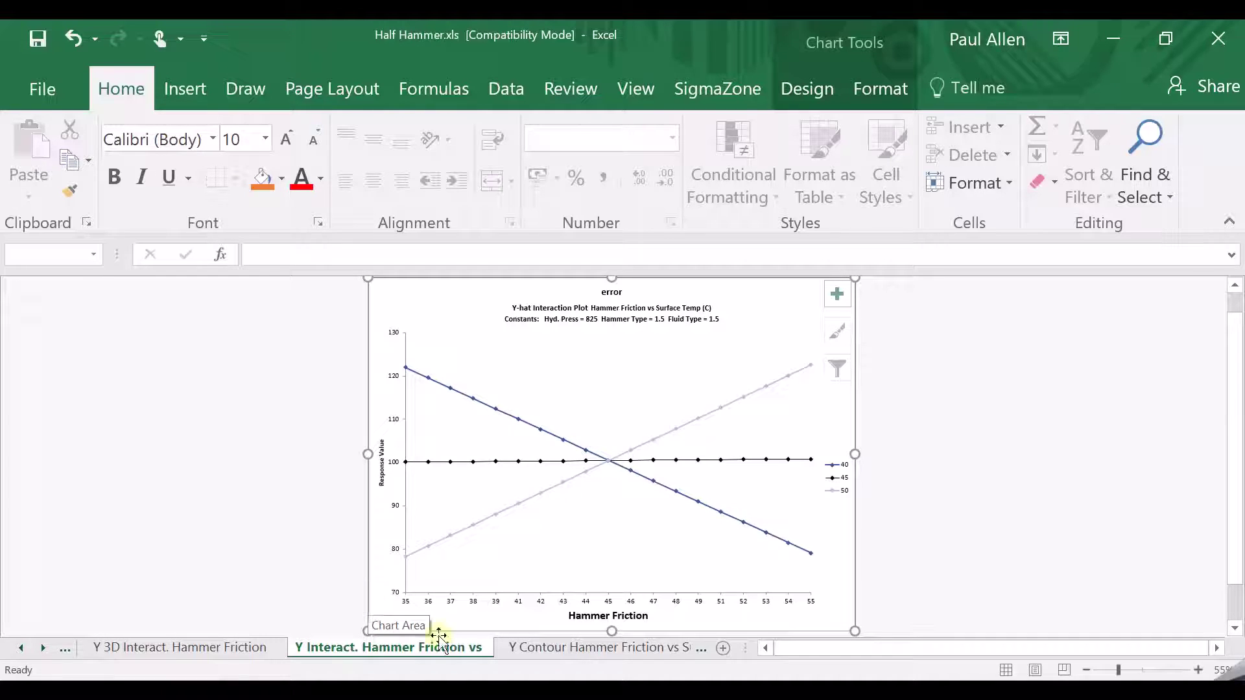
mouse_move(697, 690)
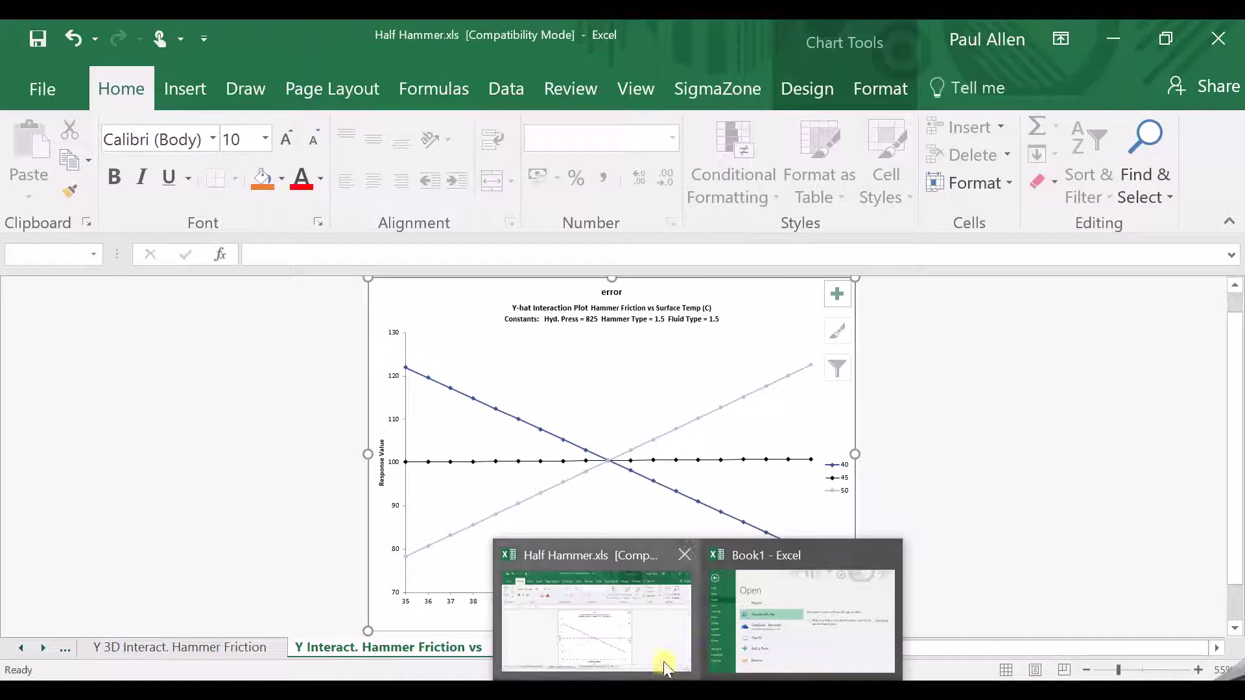
Step: Return to the Regression Table and examine the experimental settings for Surface Temp and Hammer Friction together with the predicted Y-hat for error
left_click(44, 644)
left_click(29, 649)
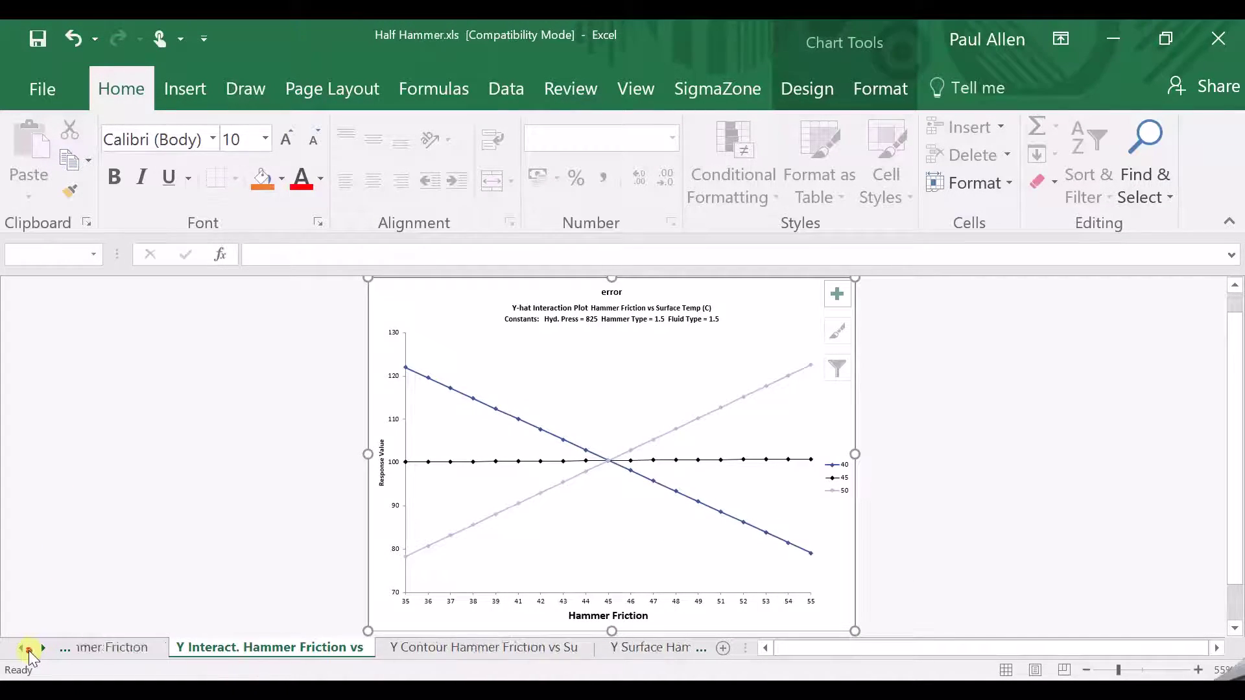
left_click(29, 650)
left_click(150, 649)
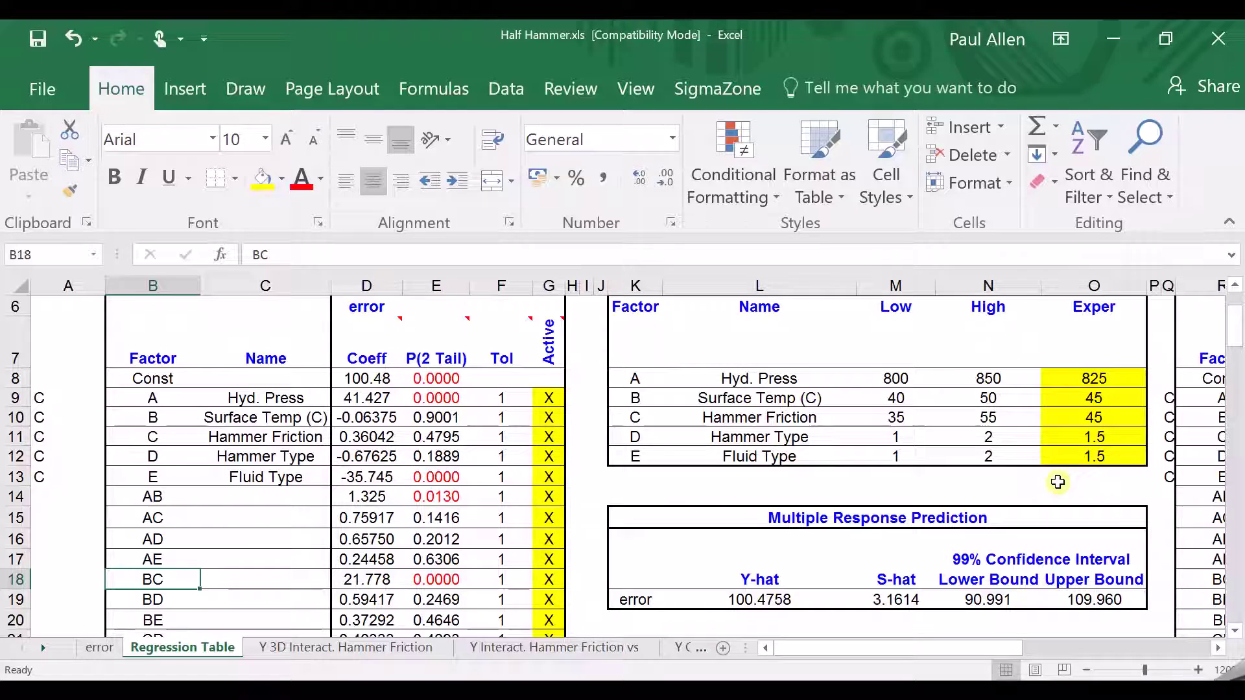
left_click(1058, 397)
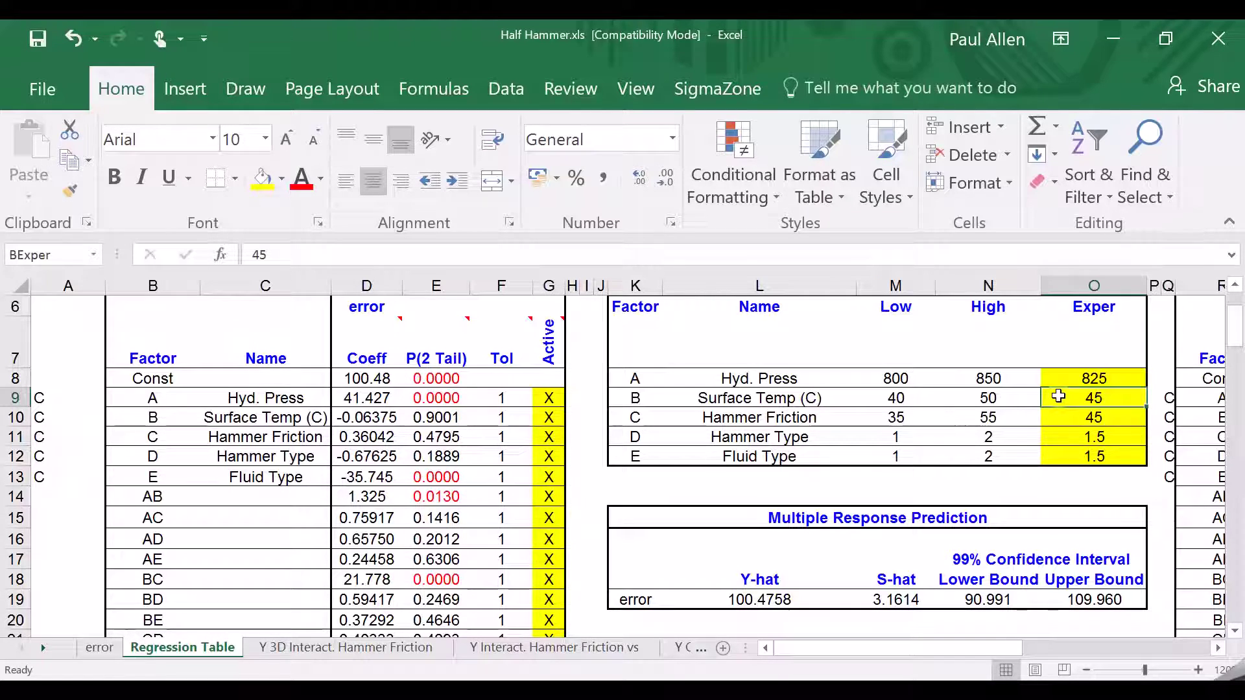
key("Down")
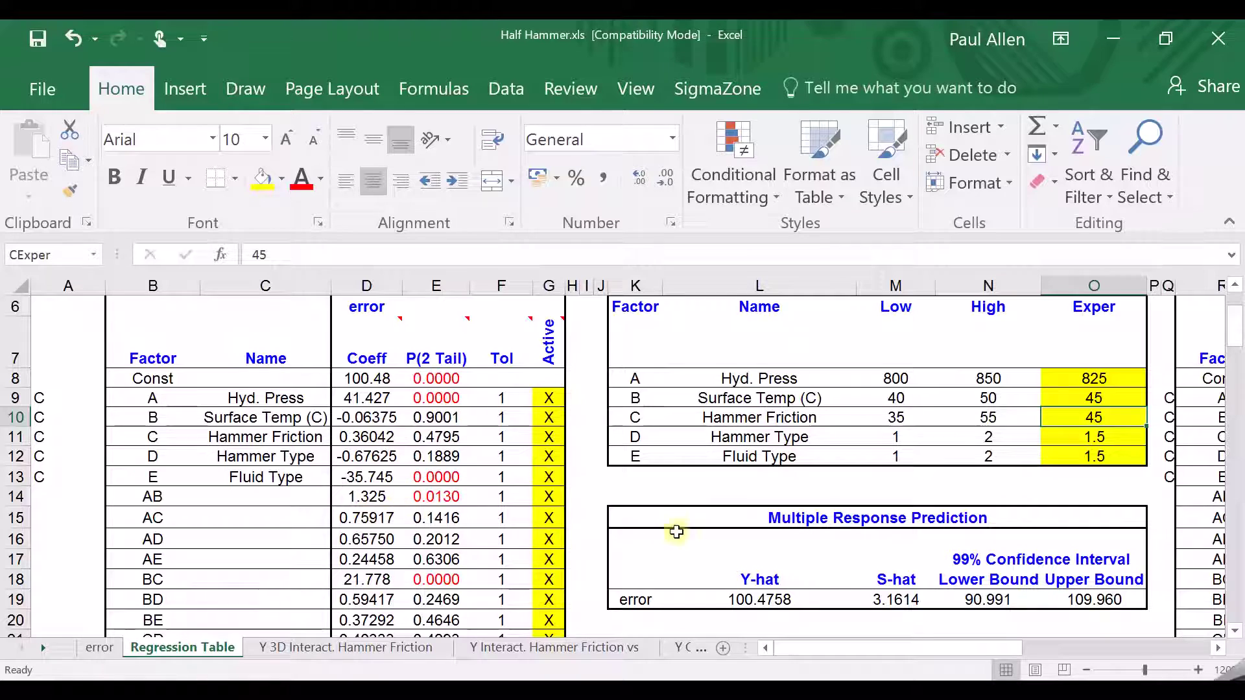
left_click(760, 597)
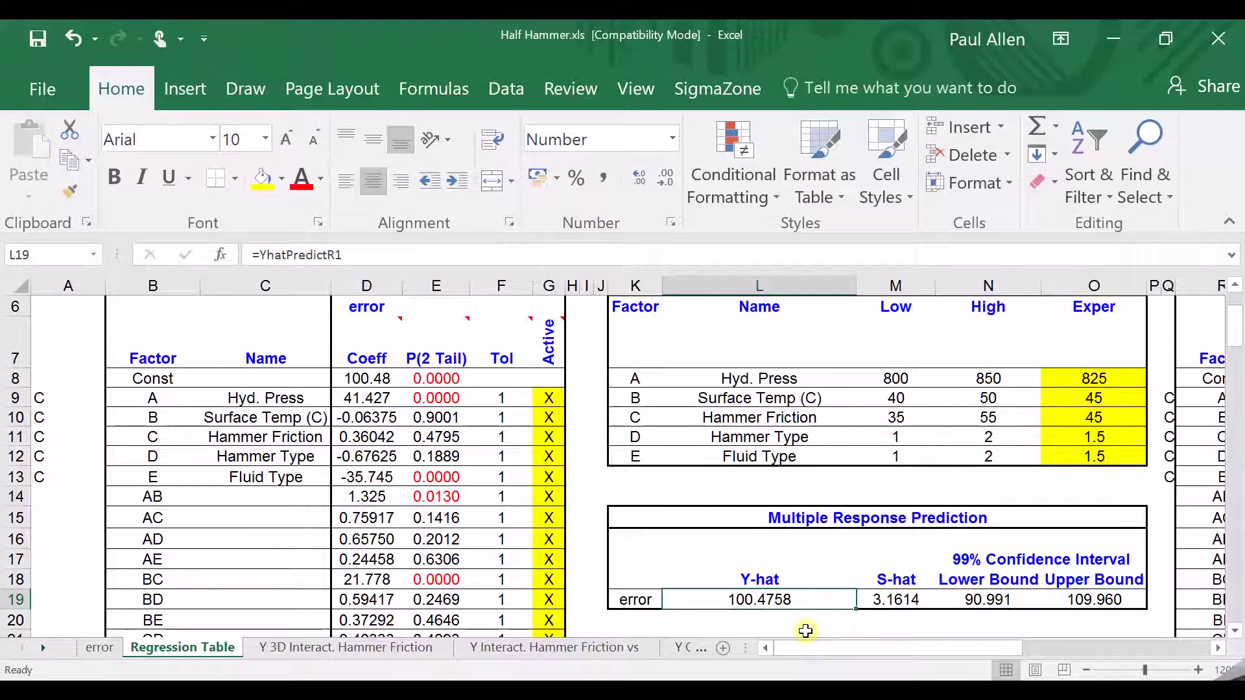
Step: Set Hammer Friction's experimental value to 55 and then to 35 to compare the predicted error, and check the regression constant
left_click(1076, 421)
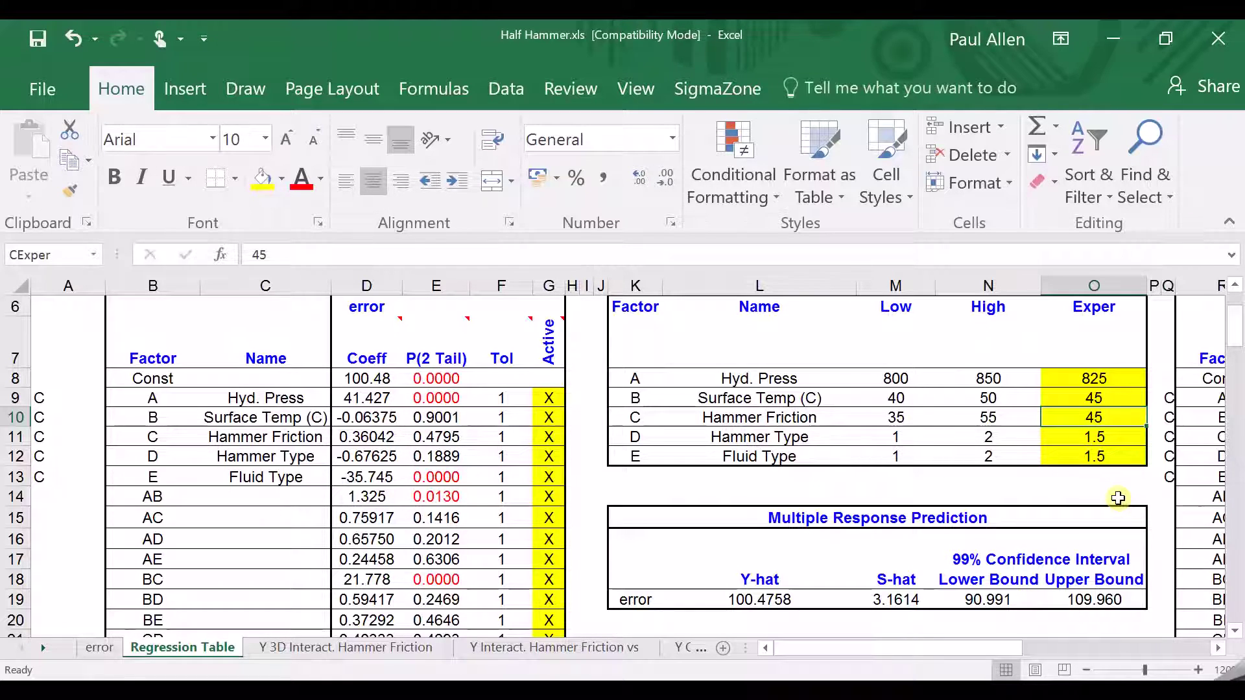
type("55")
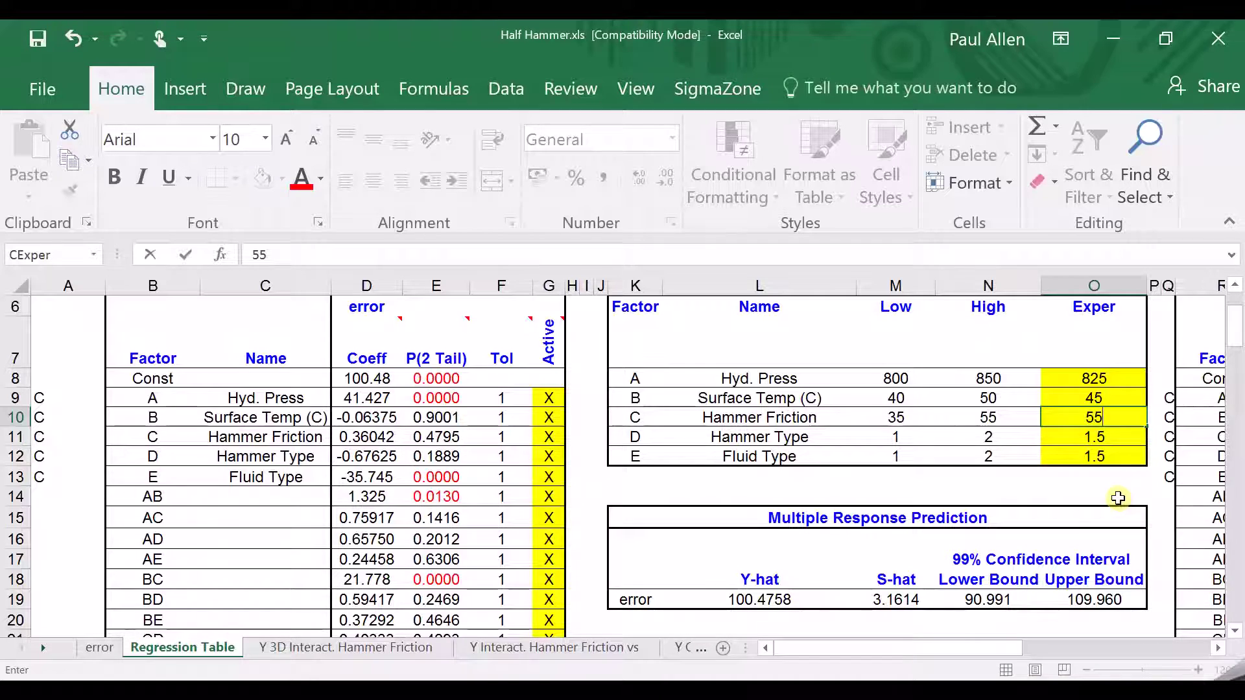
key("Return")
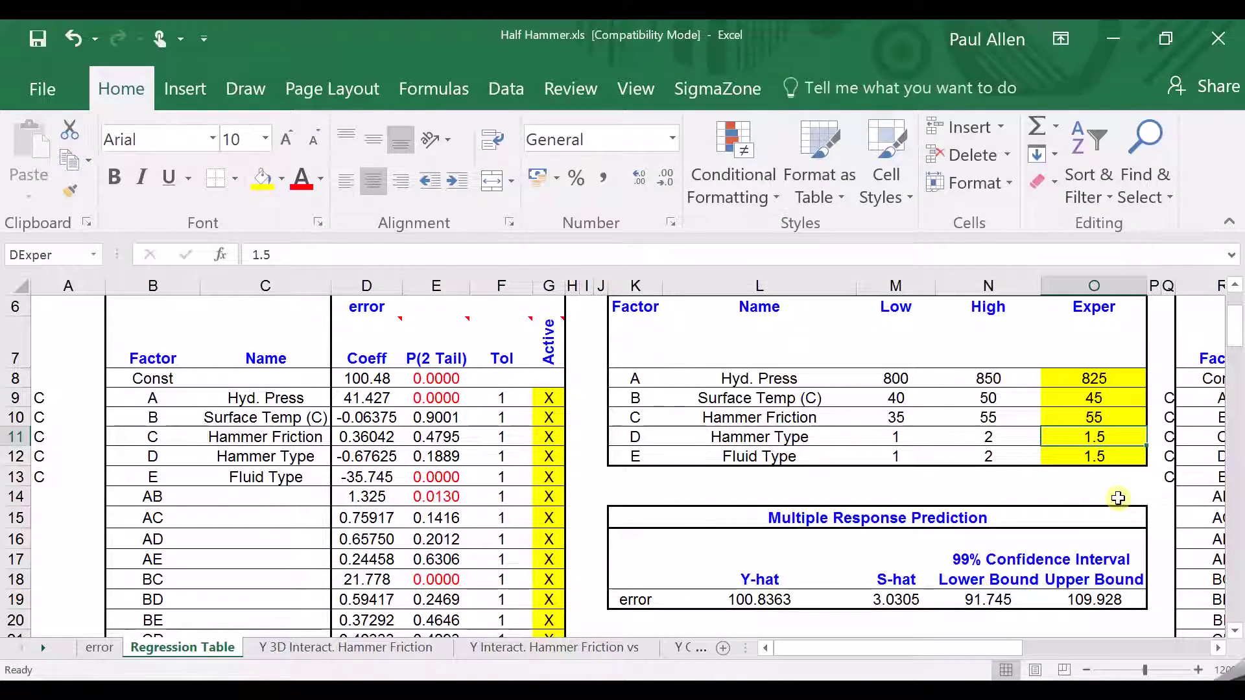
key("Up")
type("35")
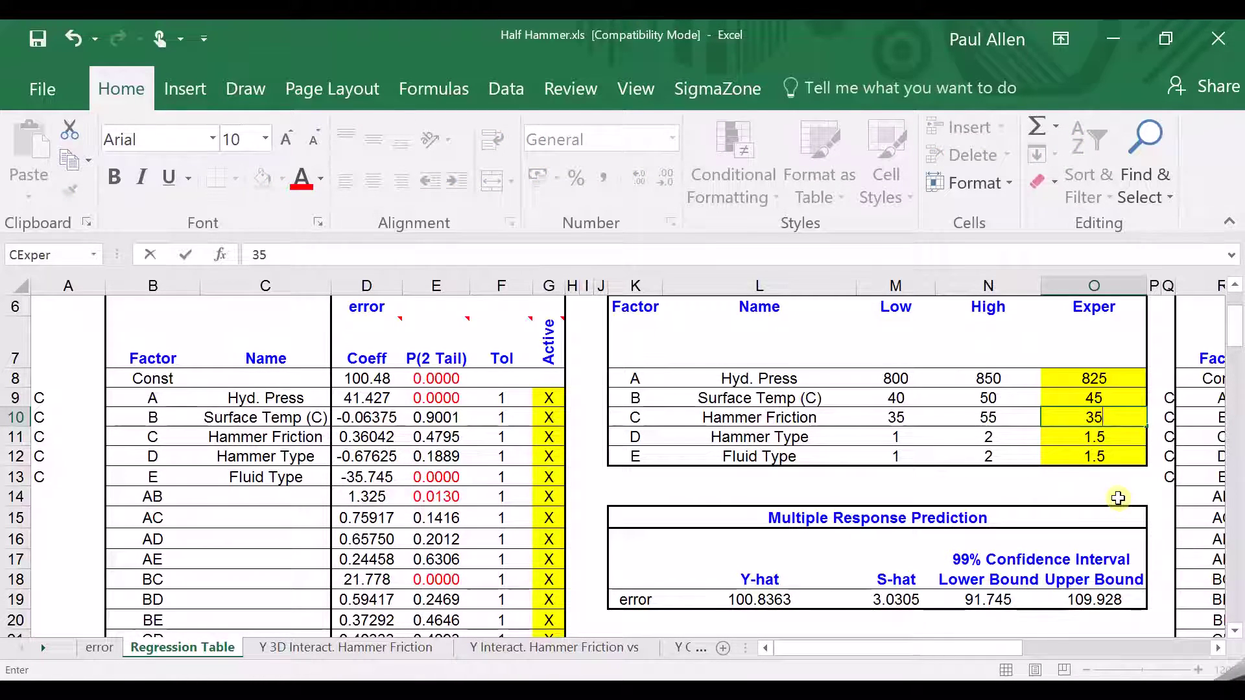
key("Return")
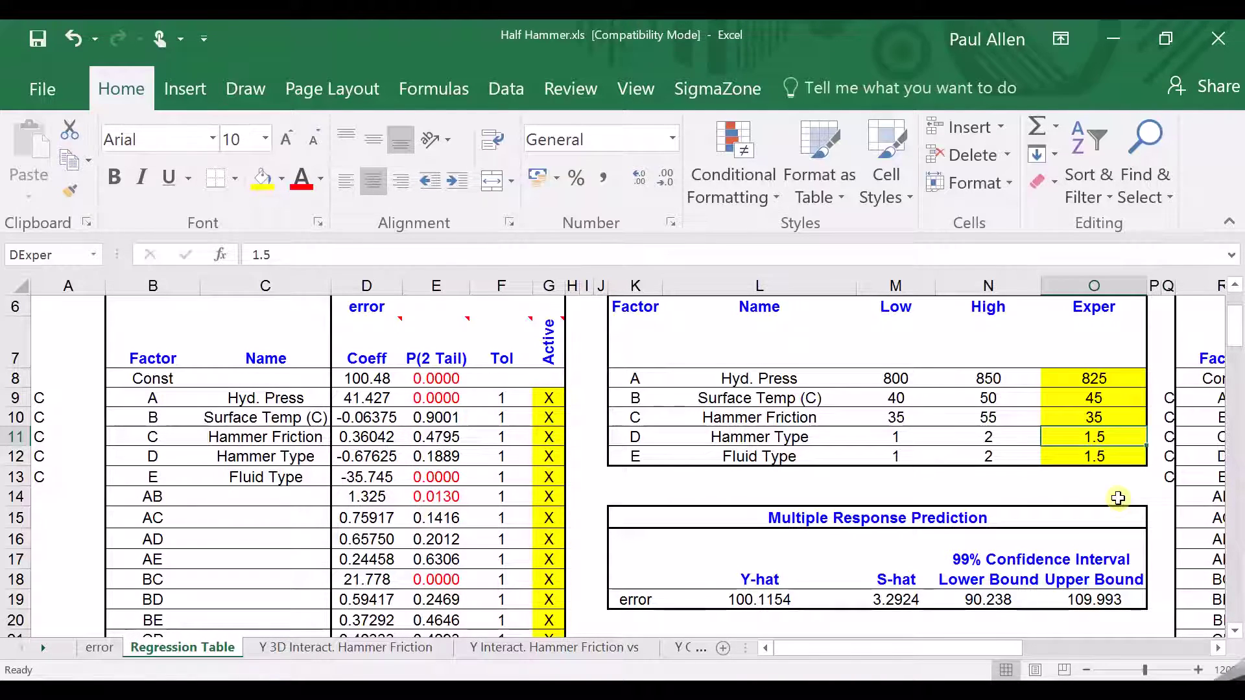
left_click(383, 378)
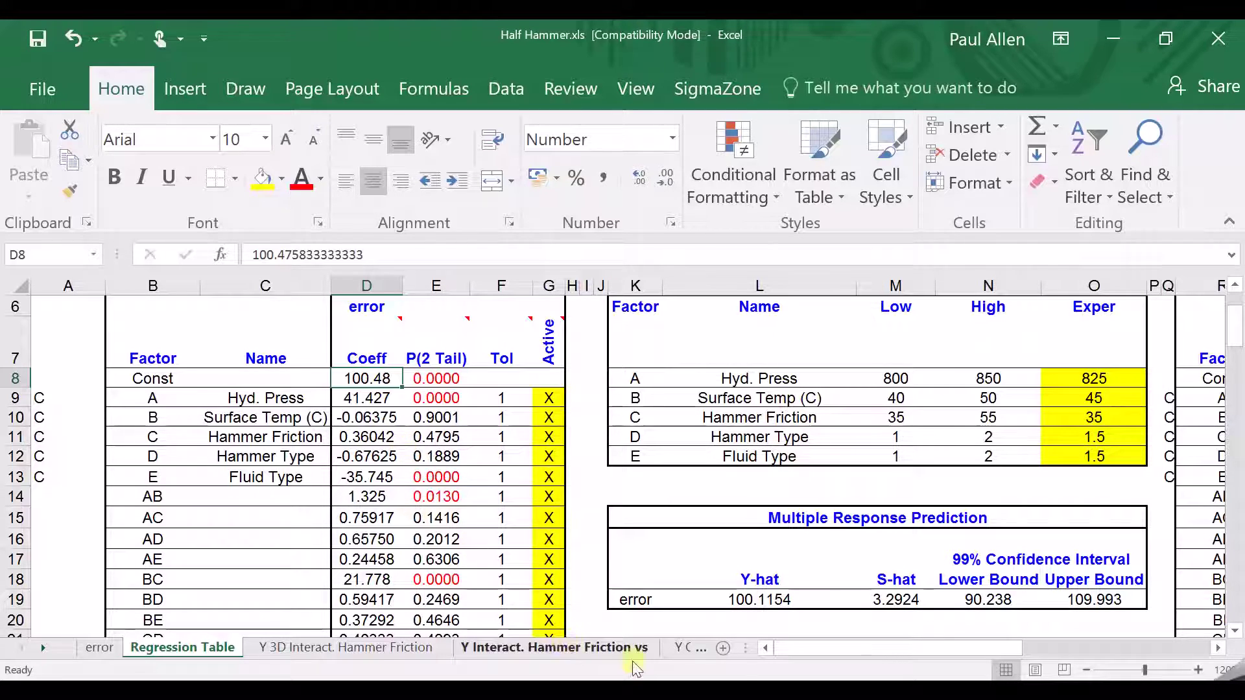
Step: Switch to SimWare Pro, start a continuous simulation run and raise Surface Temp to 45.0
key("alt+Tab")
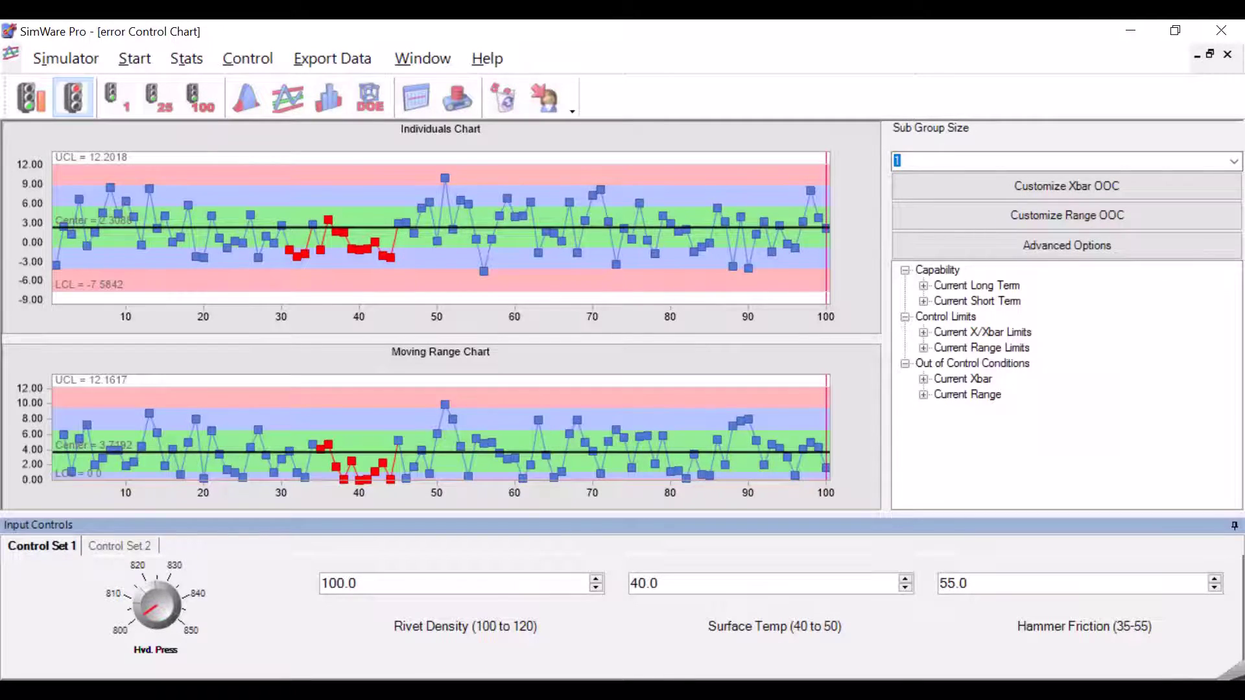
left_click(26, 97)
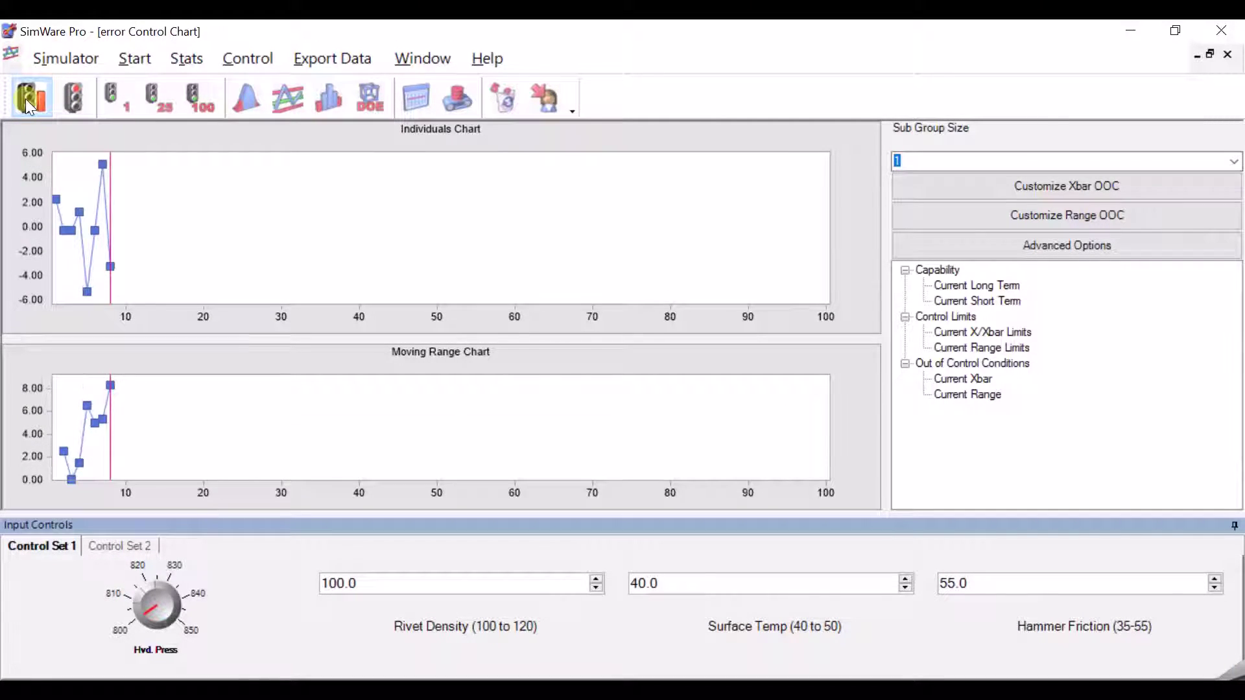
left_click(906, 579)
left_click_drag(907, 579, 907, 579)
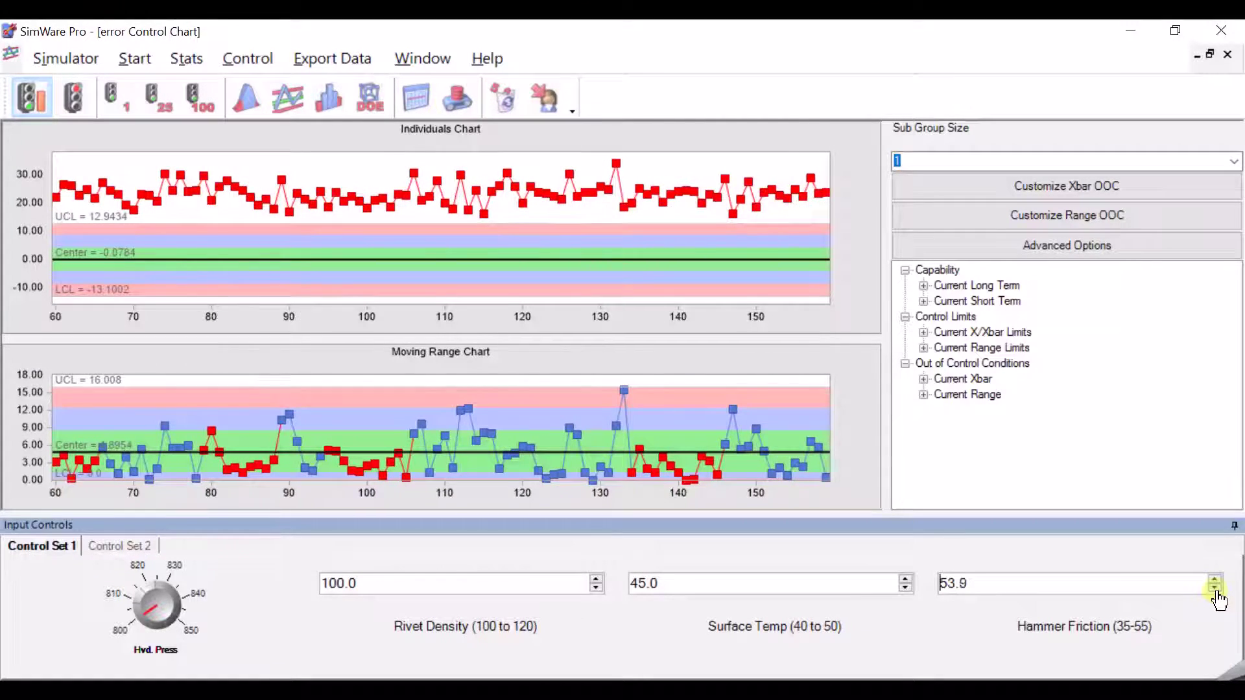
Step: Lower Hammer Friction to 35.0 and raise it back to 55.0 while the simulation runs
left_click_drag(1215, 590, 1215, 590)
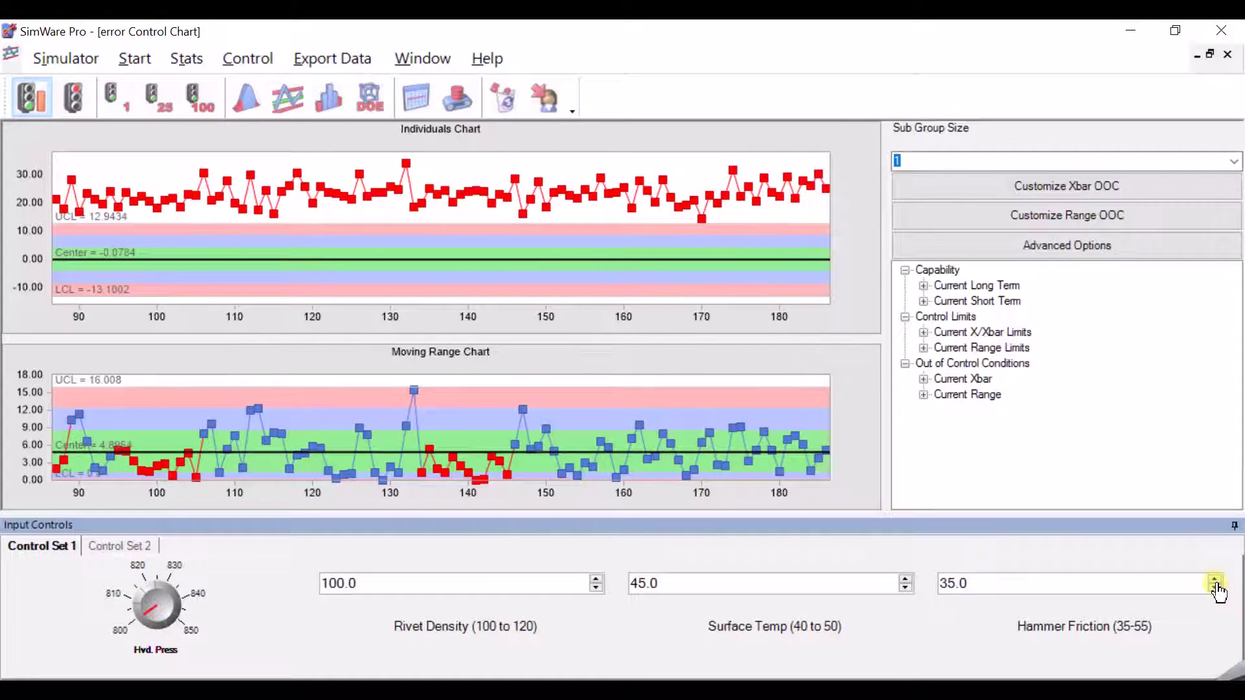
left_click(1216, 580)
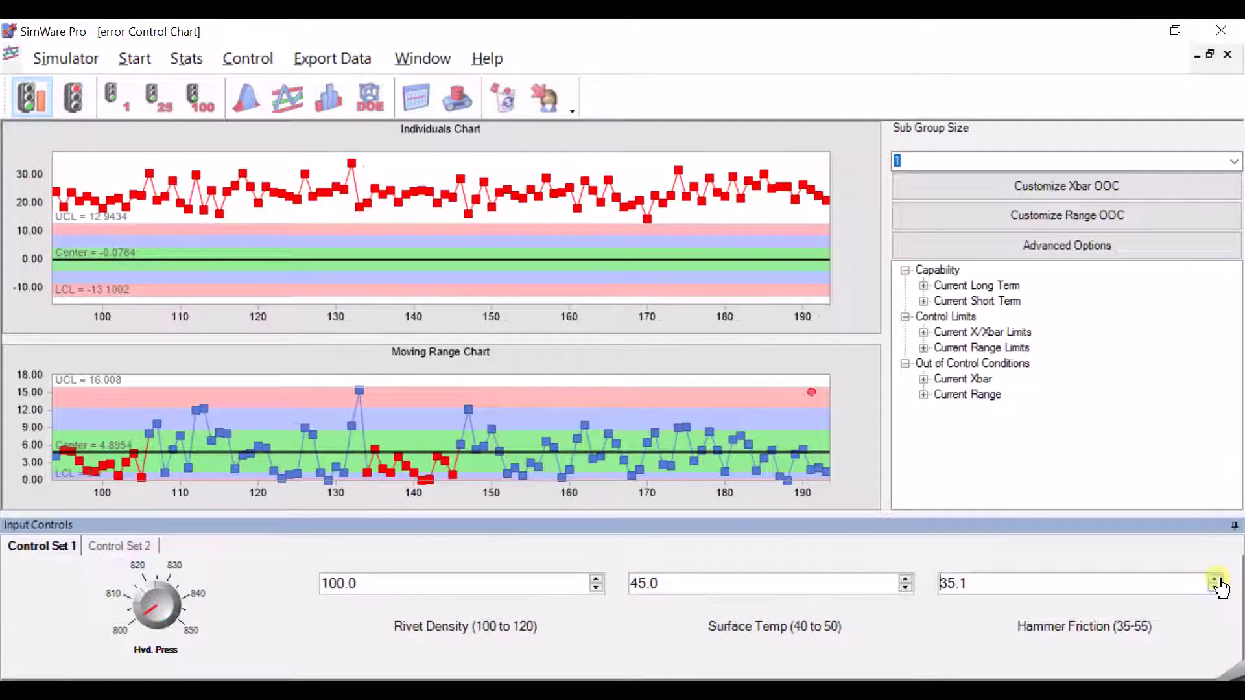
left_click_drag(1216, 580, 1216, 580)
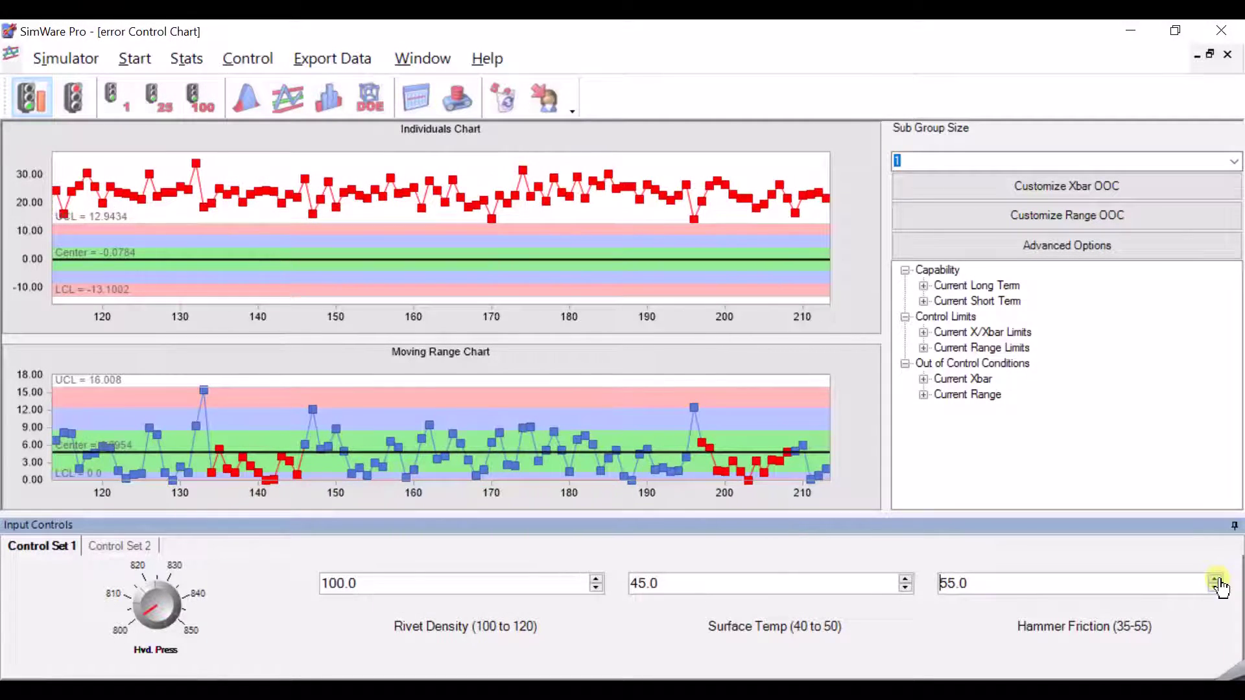